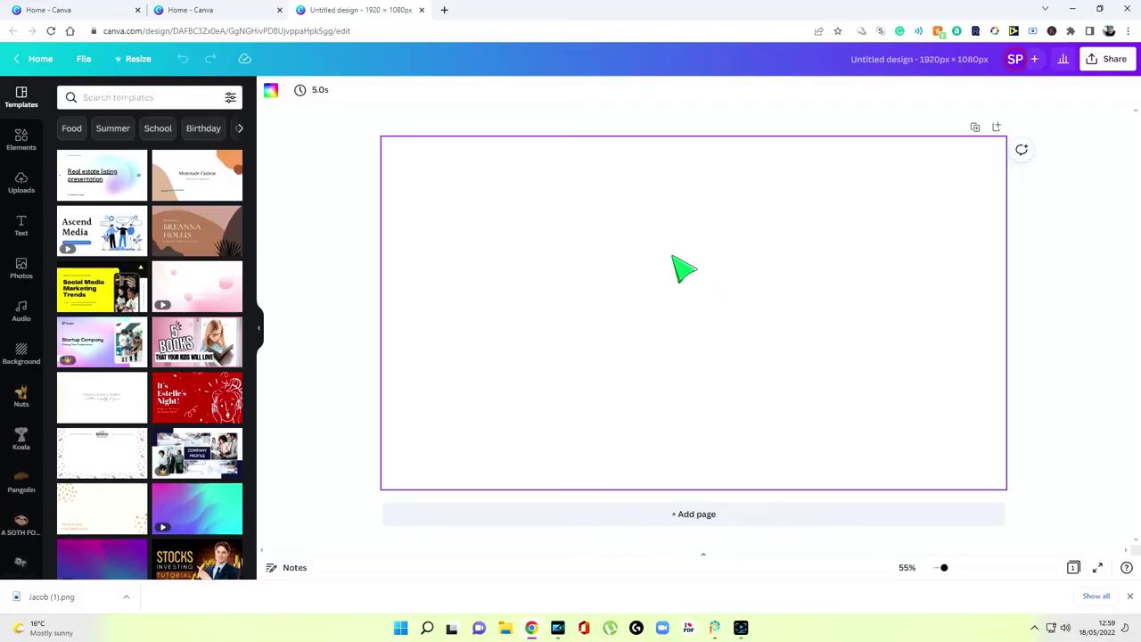
# Add the 'cold, smooth & tasty.' text combination and delete its subtitle line
pyautogui.click(27, 230)
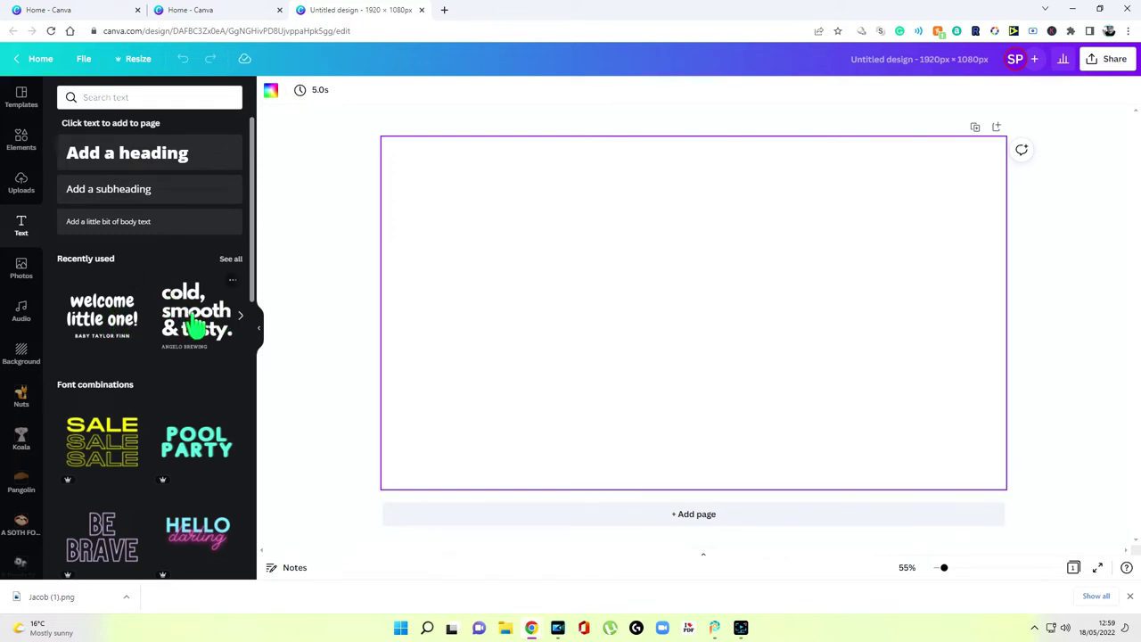
pyautogui.click(194, 325)
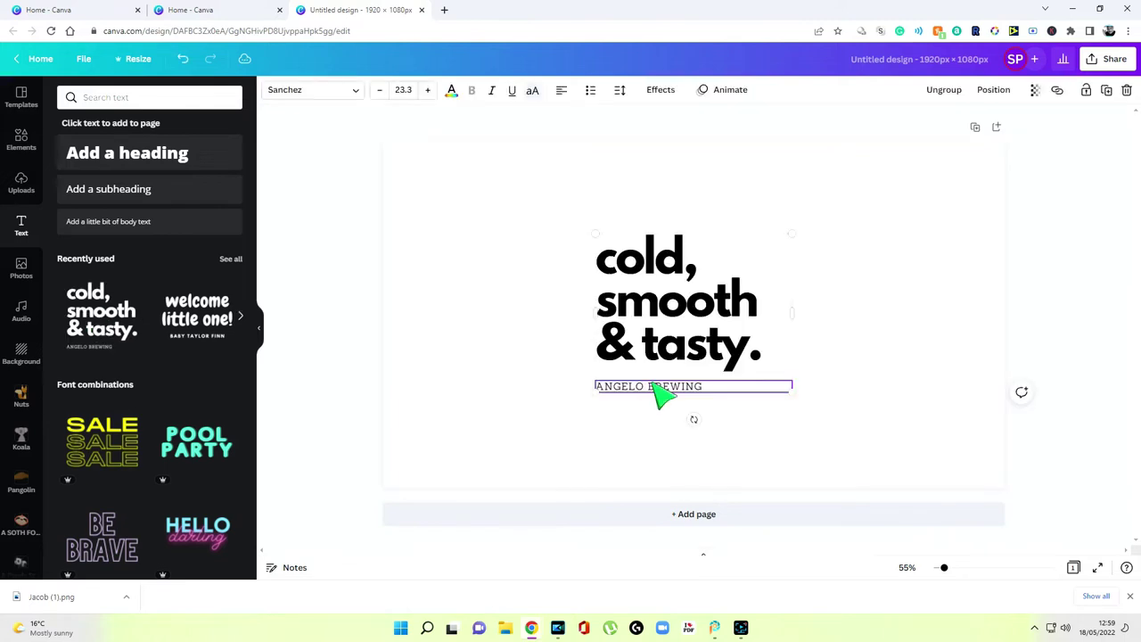
pyautogui.press('Delete')
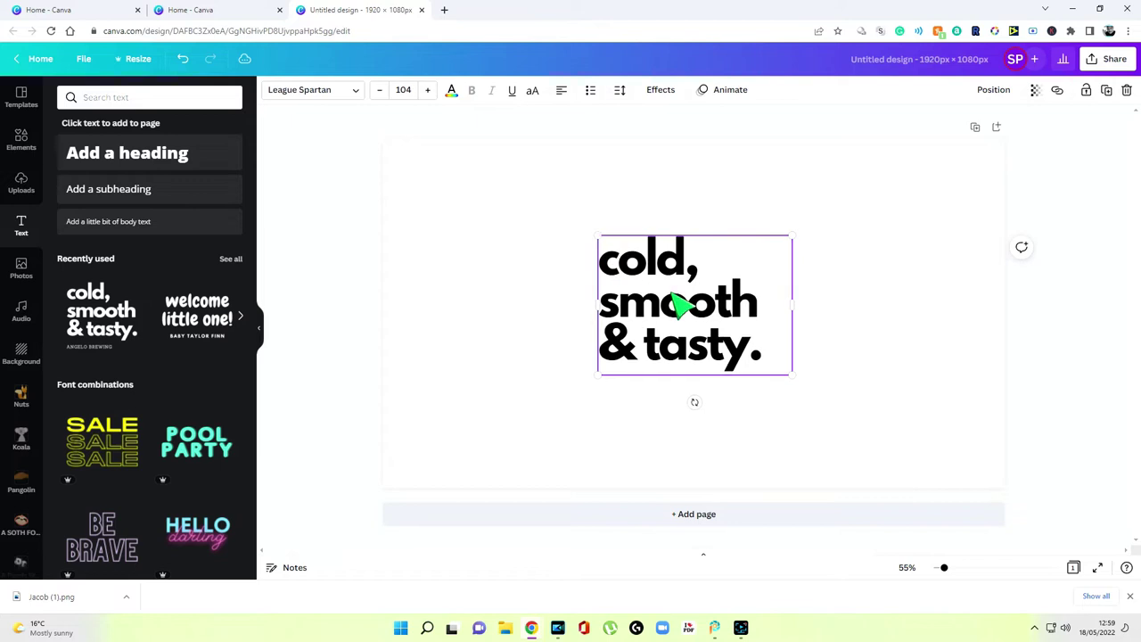
# Retype the heading as DINOSAURS and stretch it onto one line at size 207
pyautogui.doubleClick(626, 268)
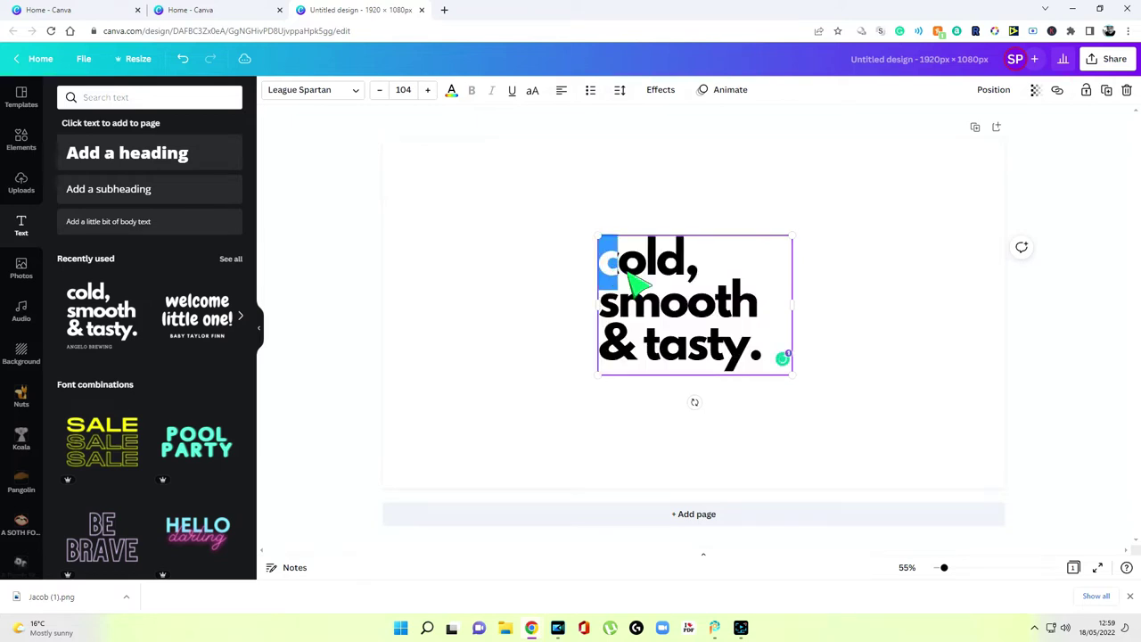
pyautogui.write('DINOSAURS')
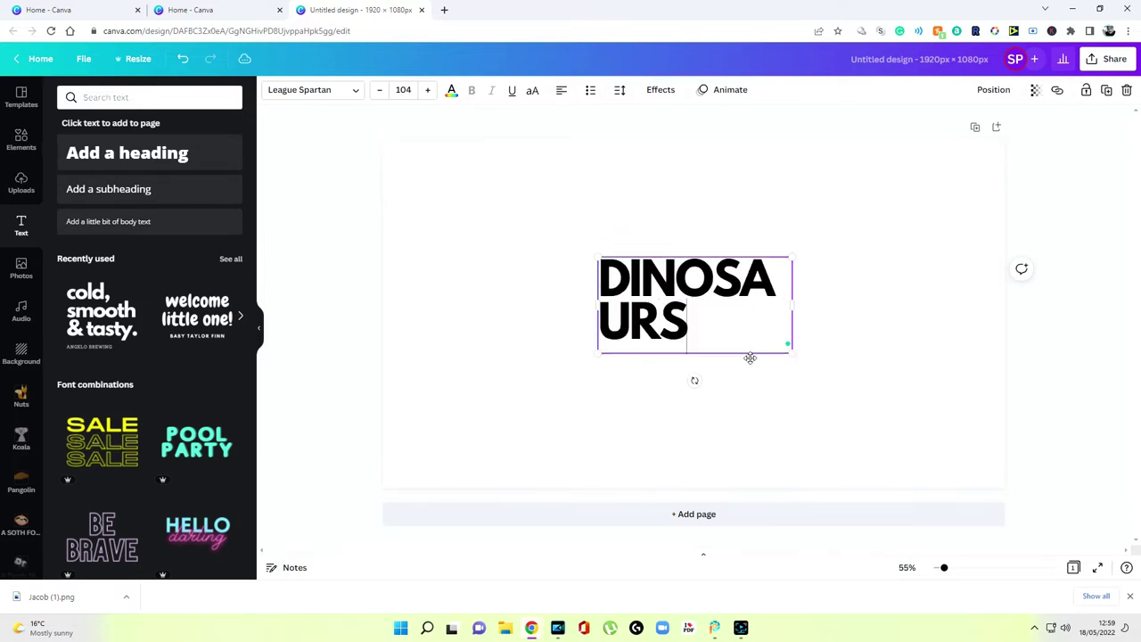
pyautogui.moveTo(792, 353); pyautogui.dragTo(863, 387)
pyautogui.moveTo(598, 322); pyautogui.dragTo(407, 324)
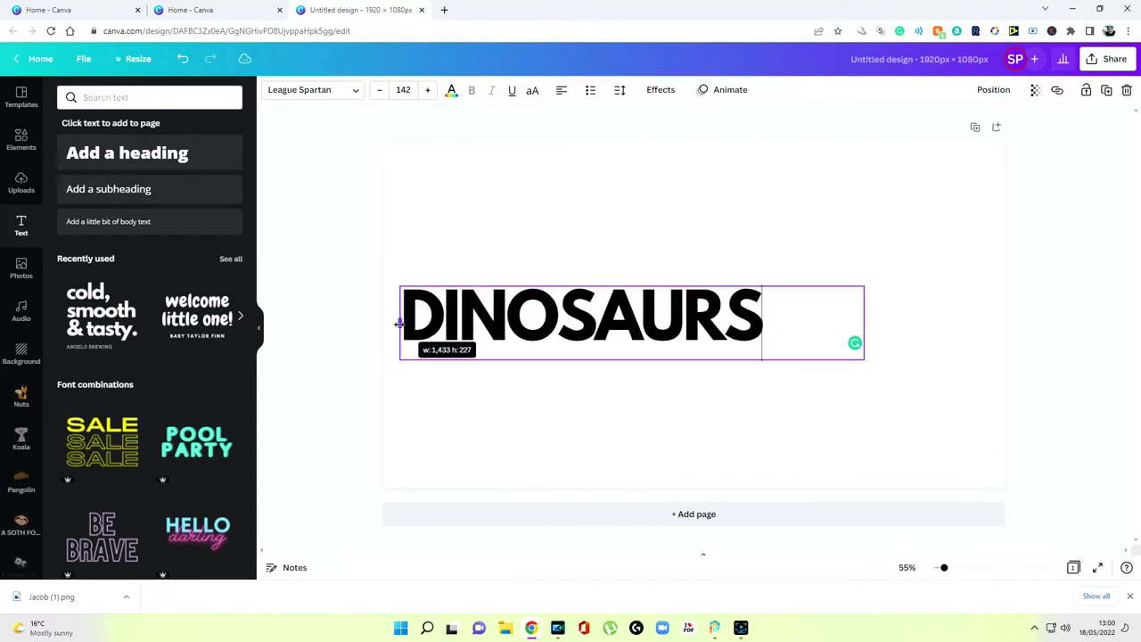
pyautogui.moveTo(863, 388); pyautogui.dragTo(936, 391)
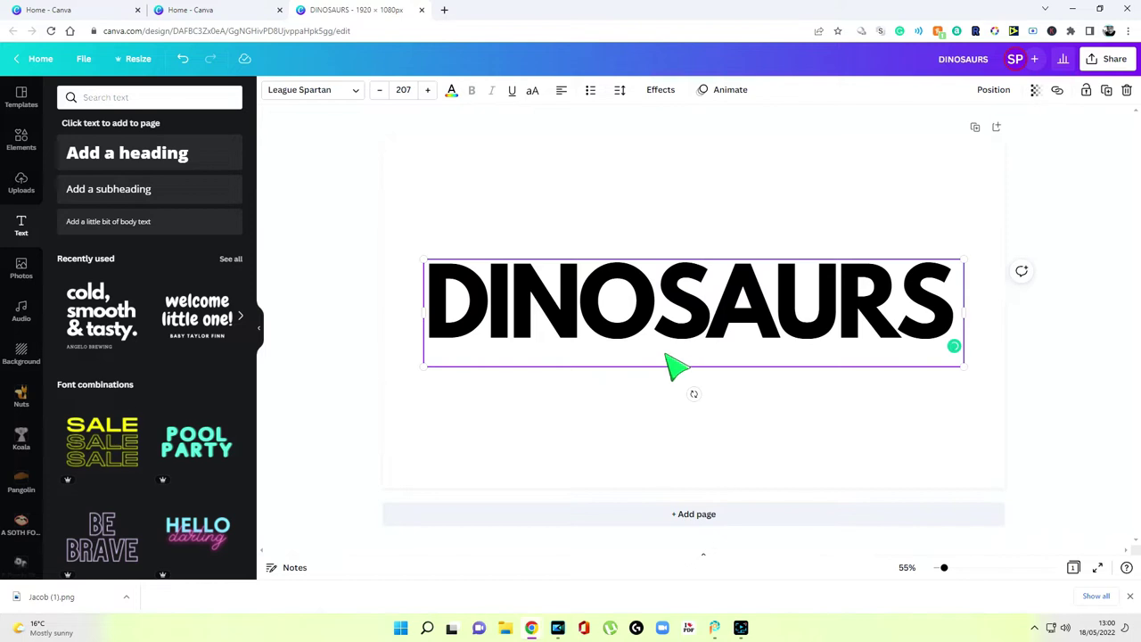
pyautogui.click(655, 398)
pyautogui.click(678, 297)
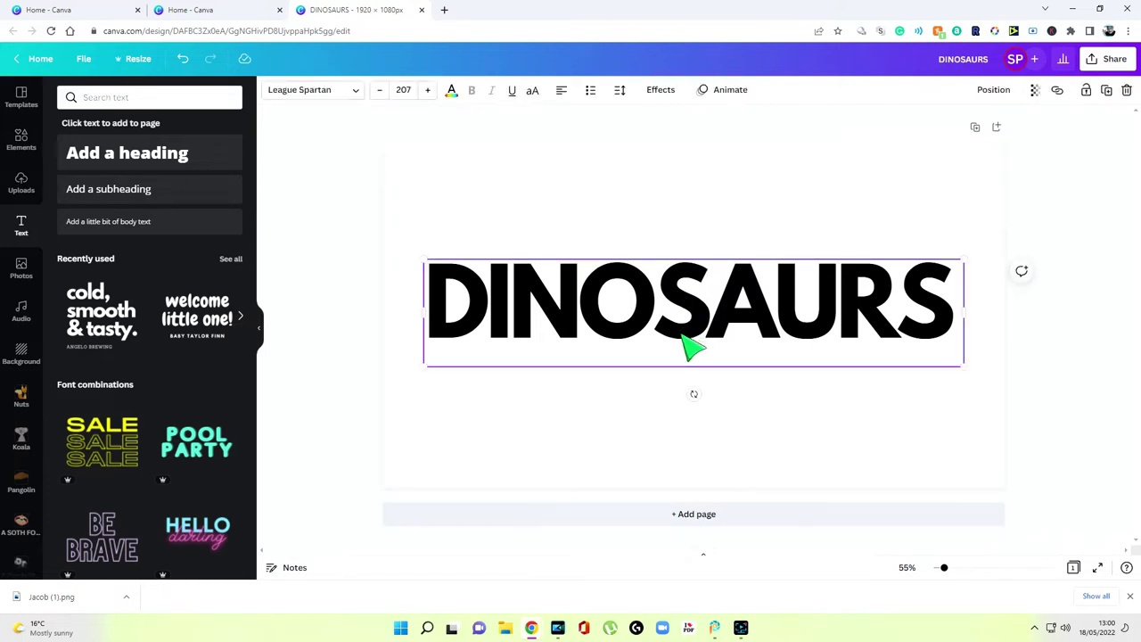
# Try the recently used dinosaur graphic over the text, then delete it
pyautogui.click(25, 141)
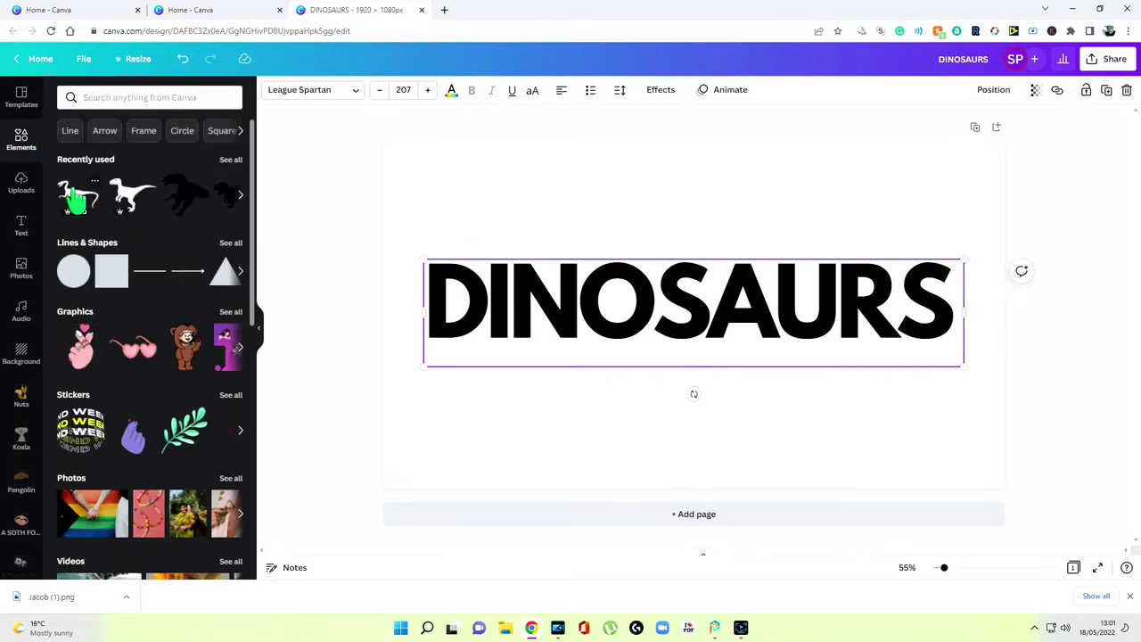
pyautogui.click(76, 198)
pyautogui.moveTo(699, 325); pyautogui.dragTo(688, 371)
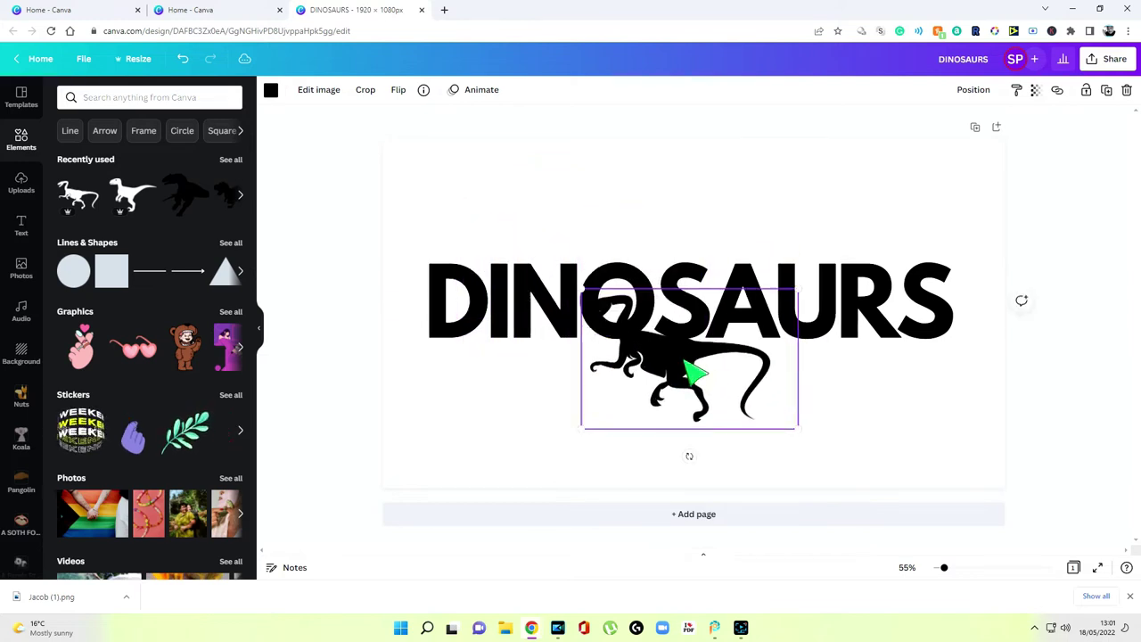
pyautogui.press('Delete')
# Search elements for 'Dinosaur', filter to Free, and add a black T-rex silhouette
pyautogui.click(130, 97)
pyautogui.write('Dinosaur')
pyautogui.press('Return')
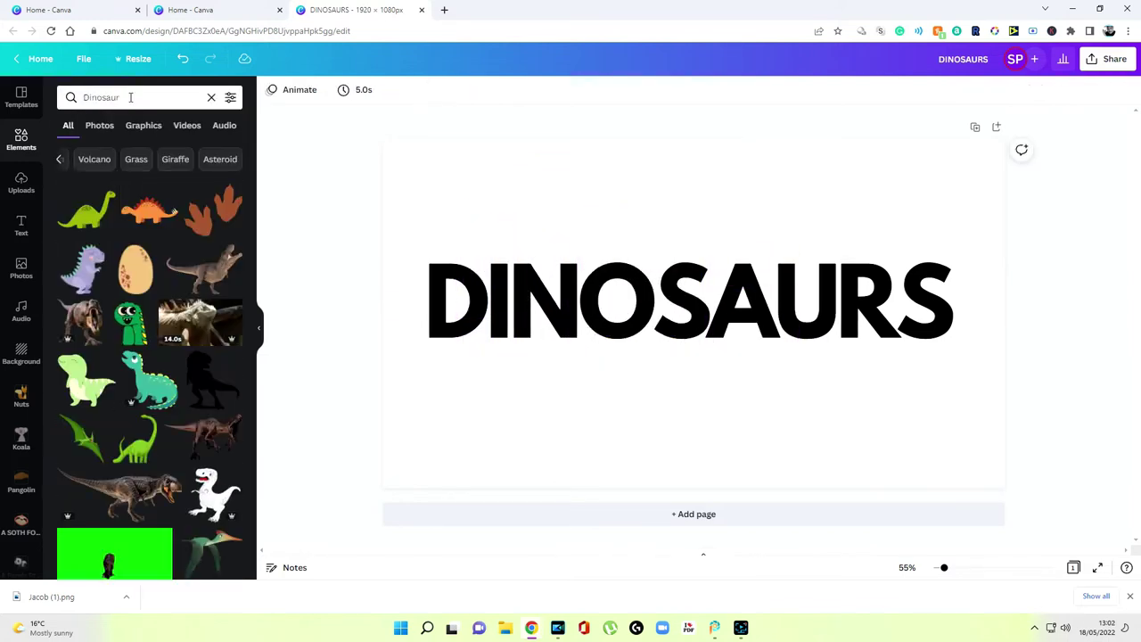
pyautogui.click(230, 98)
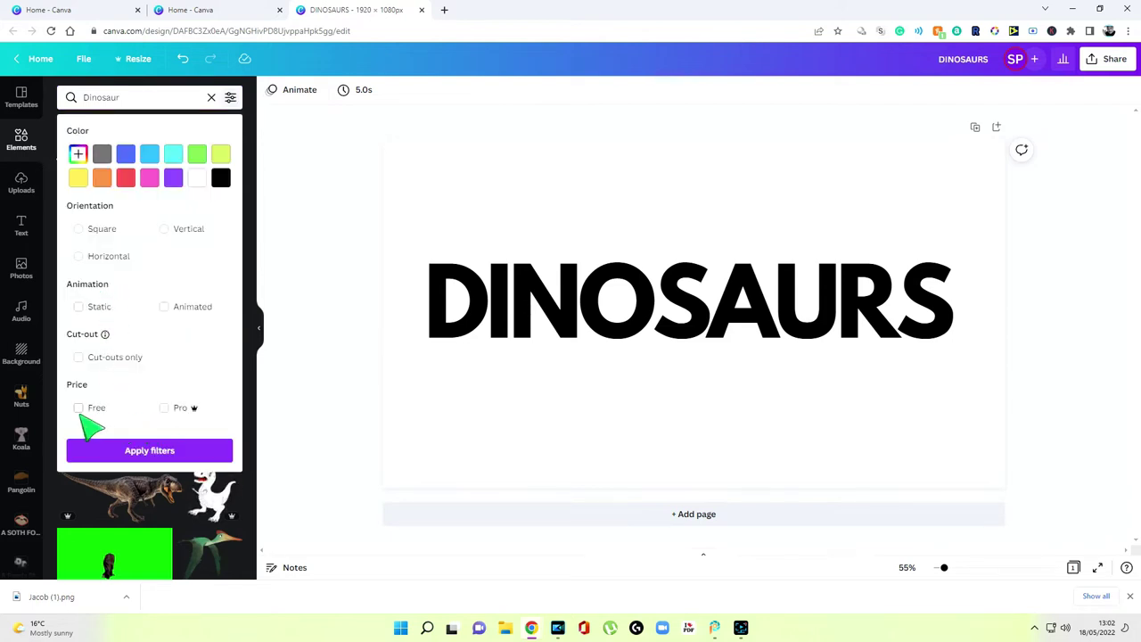
pyautogui.click(78, 408)
pyautogui.click(230, 98)
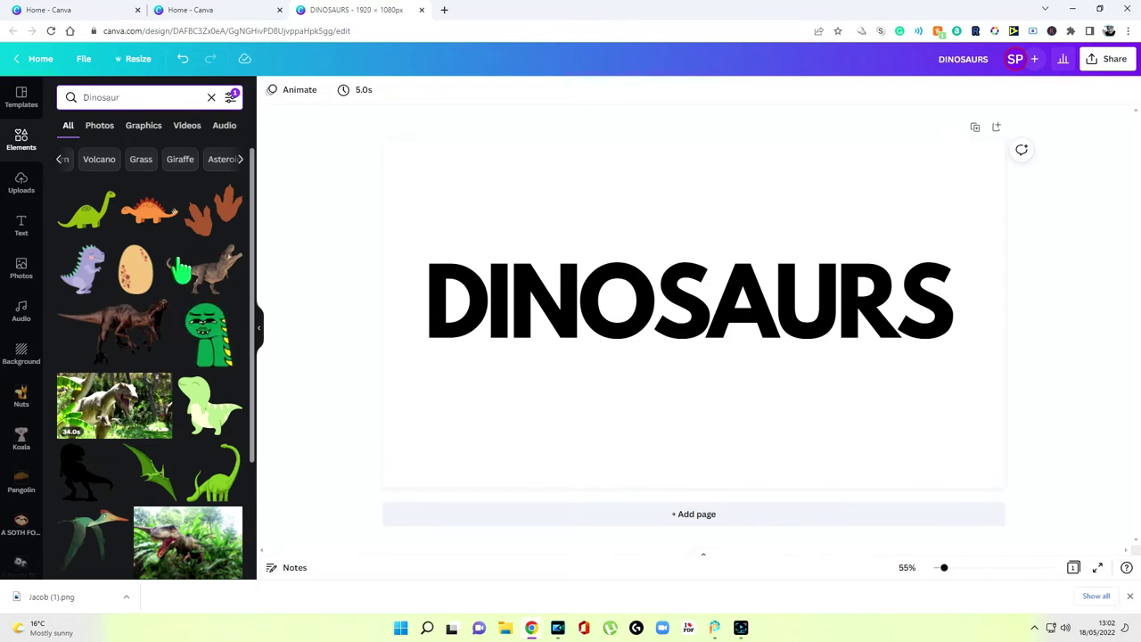
pyautogui.scroll(-3, 196, 236)
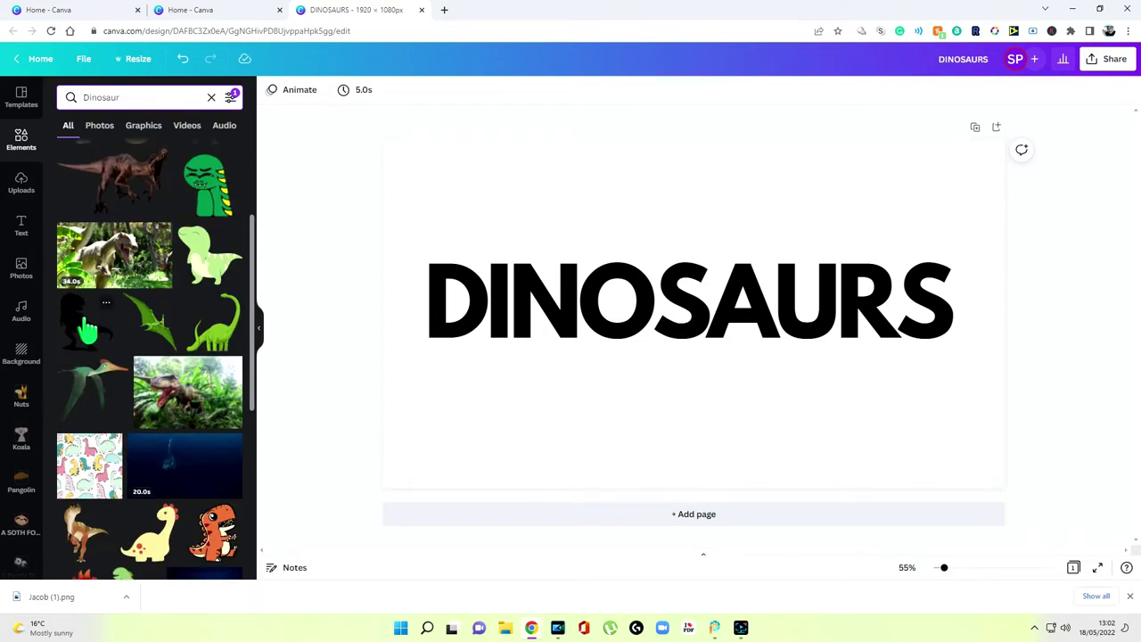
pyautogui.click(89, 326)
# Swap in a different black T-rex, shrink it to about 250×280, and place it above the text
pyautogui.click(656, 365)
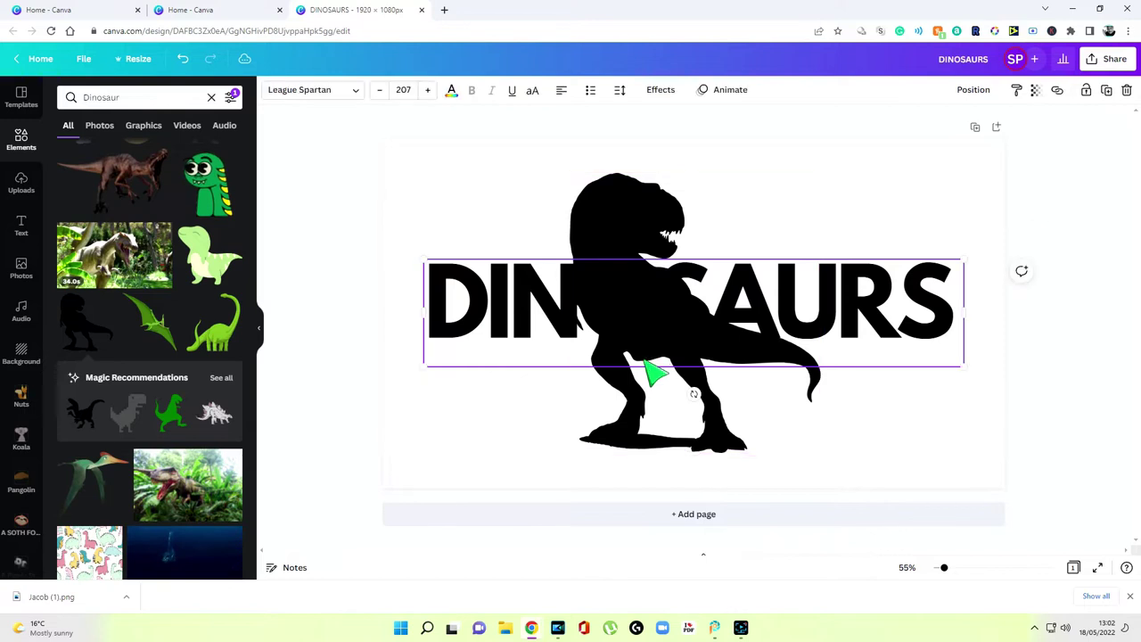
pyautogui.click(667, 408)
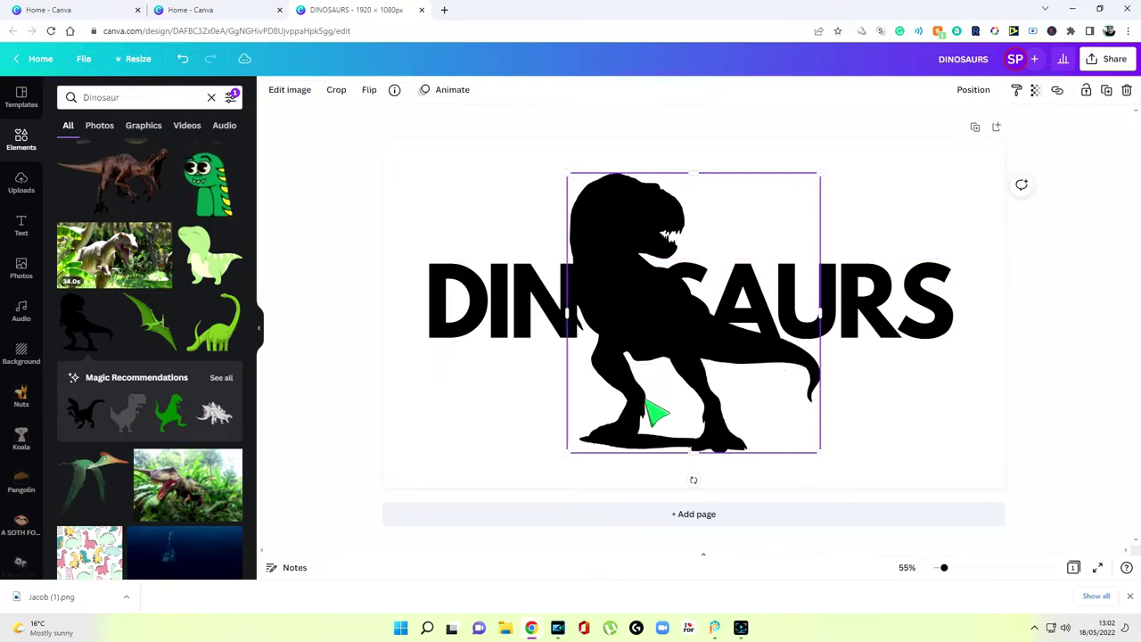
pyautogui.press('Delete')
pyautogui.scroll(-2, 92, 303)
pyautogui.click(92, 301)
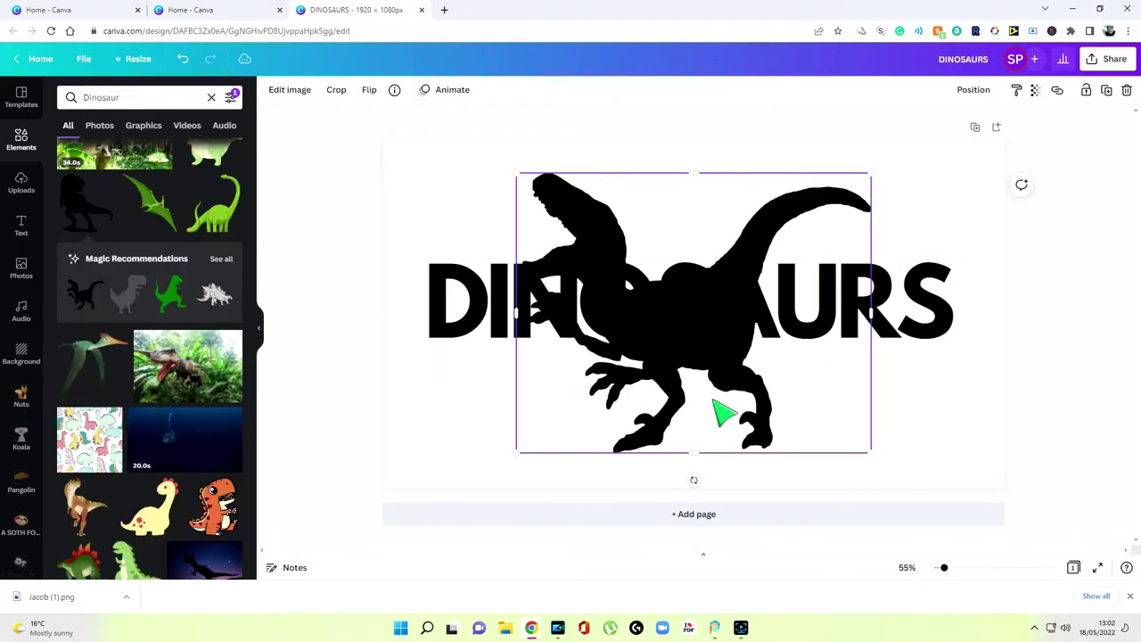
pyautogui.press('Delete')
pyautogui.scroll(2, 147, 338)
pyautogui.click(152, 330)
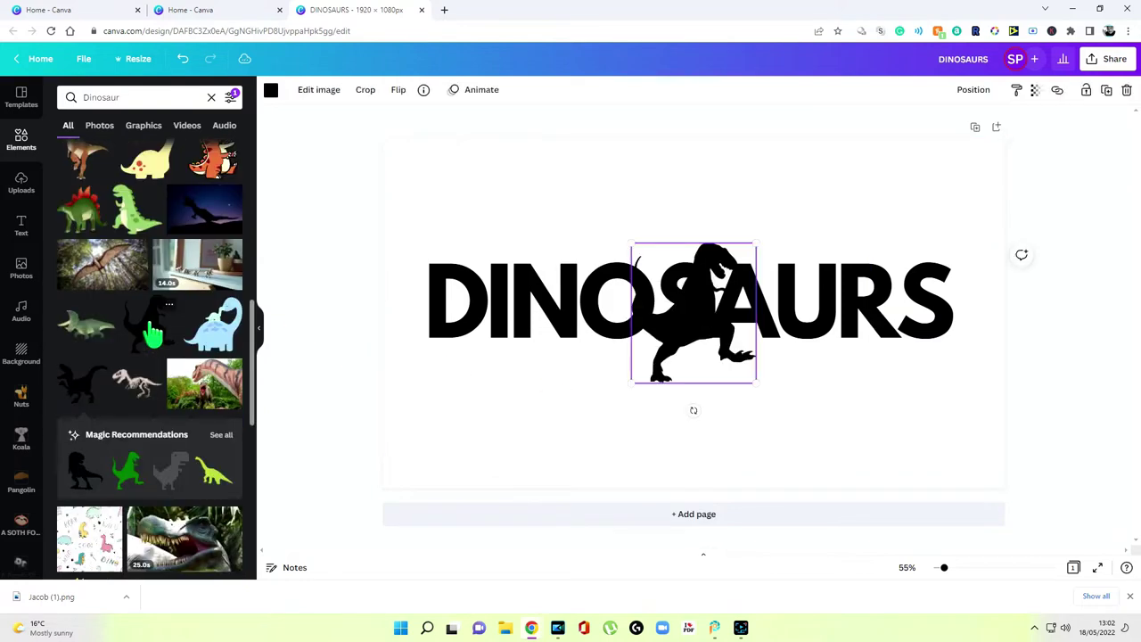
pyautogui.moveTo(716, 314); pyautogui.dragTo(737, 300)
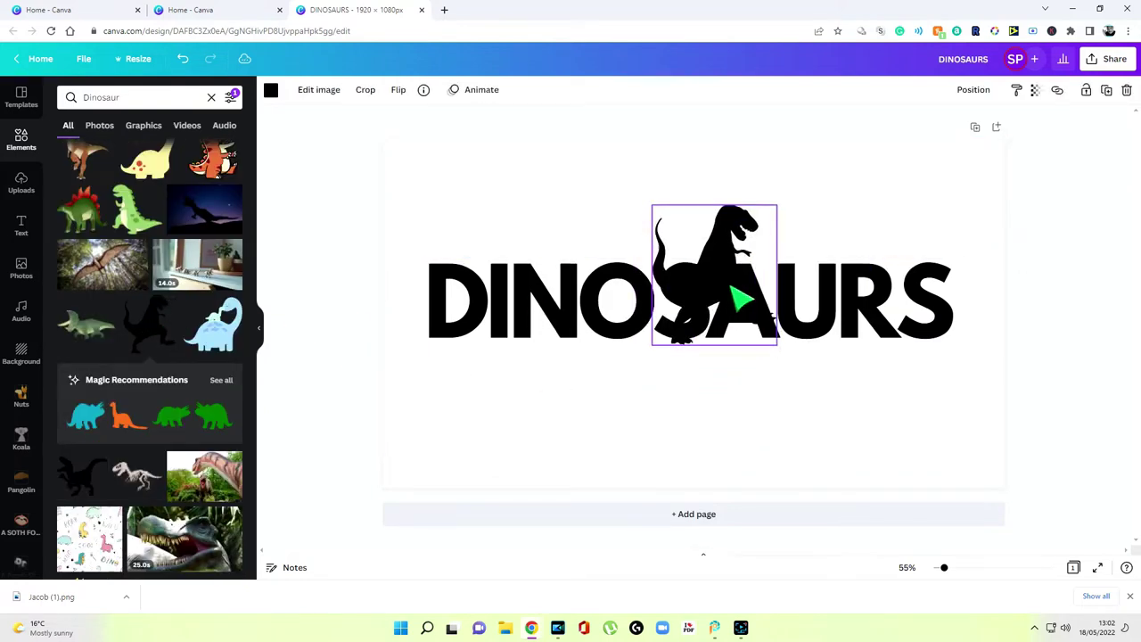
pyautogui.moveTo(782, 199); pyautogui.dragTo(757, 230)
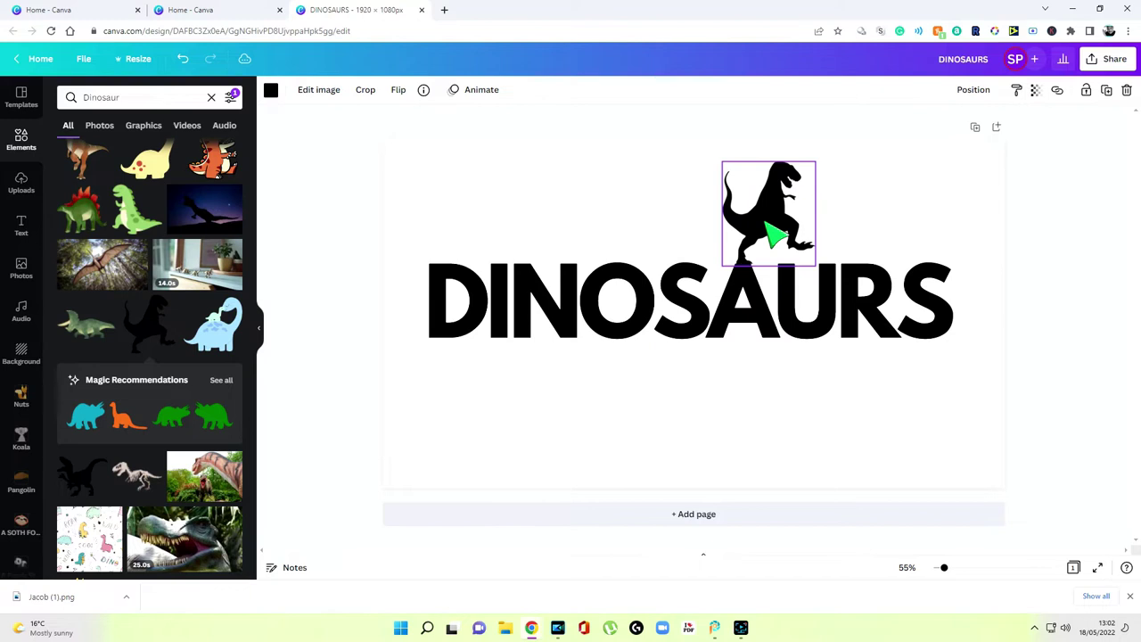
# Nudge the text and T-rex together lower right, then delete both
pyautogui.click(805, 412)
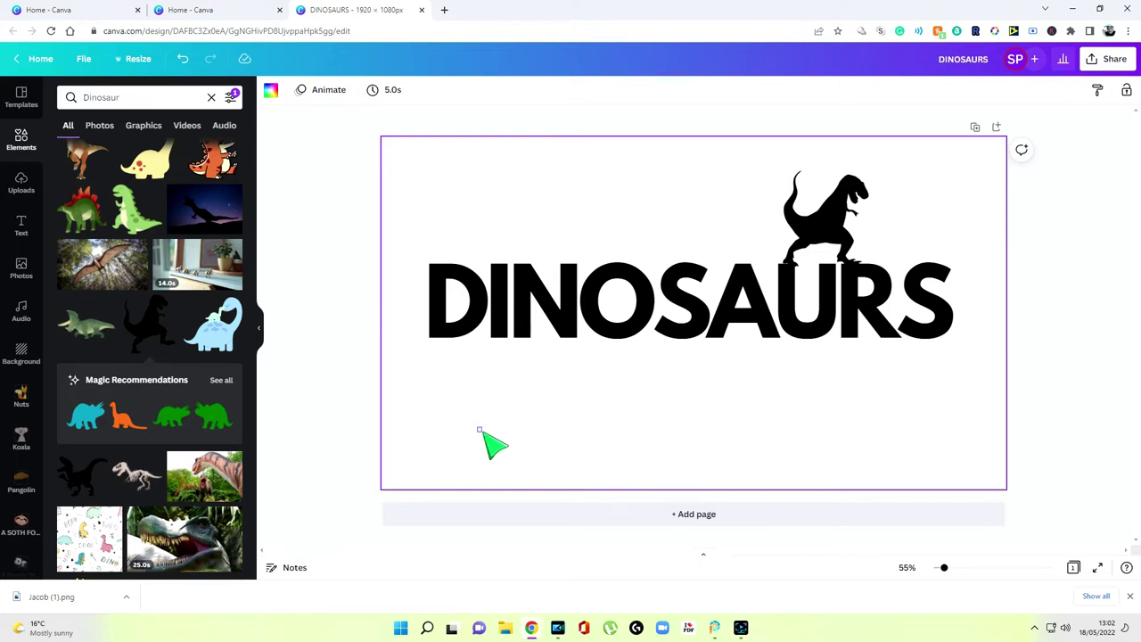
pyautogui.moveTo(511, 428); pyautogui.dragTo(958, 170)
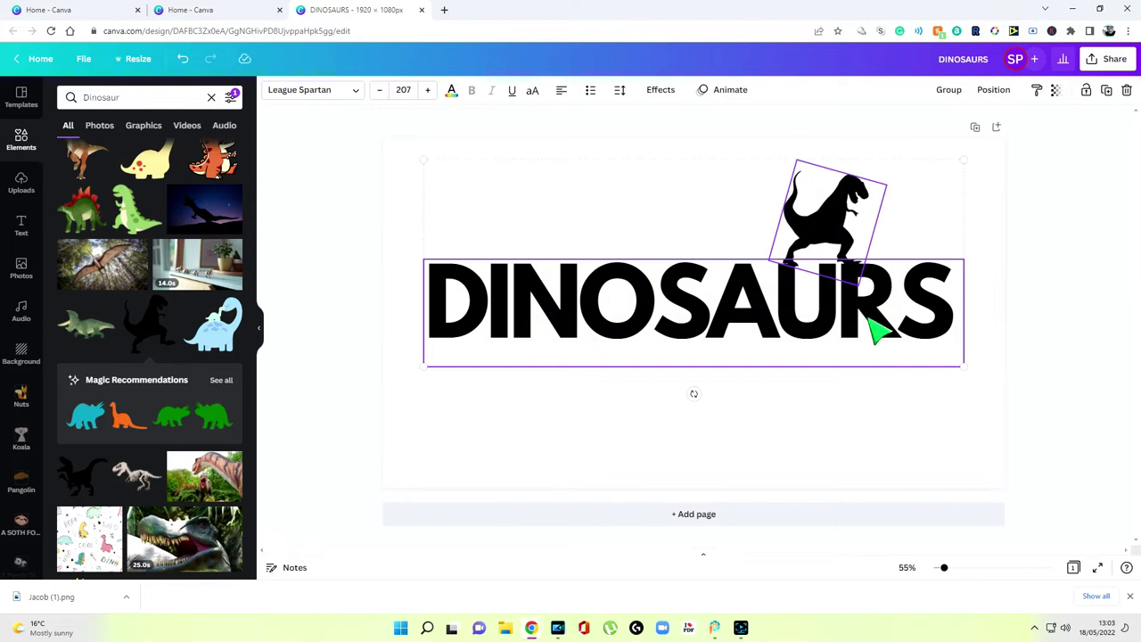
pyautogui.moveTo(874, 325); pyautogui.dragTo(837, 348)
pyautogui.click(835, 250)
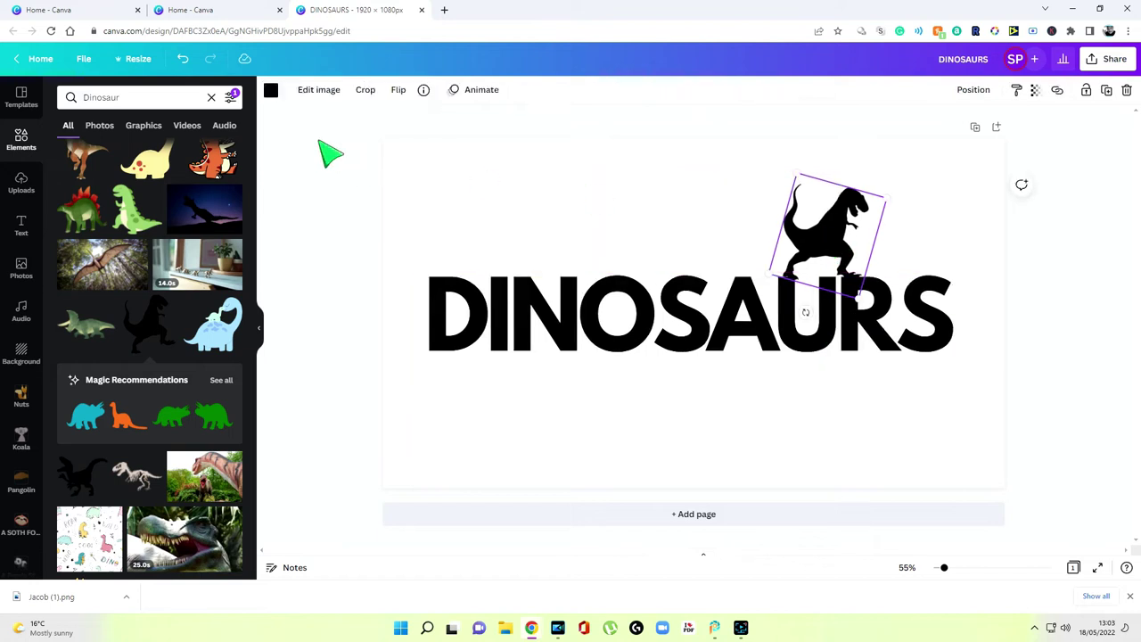
pyautogui.click(271, 92)
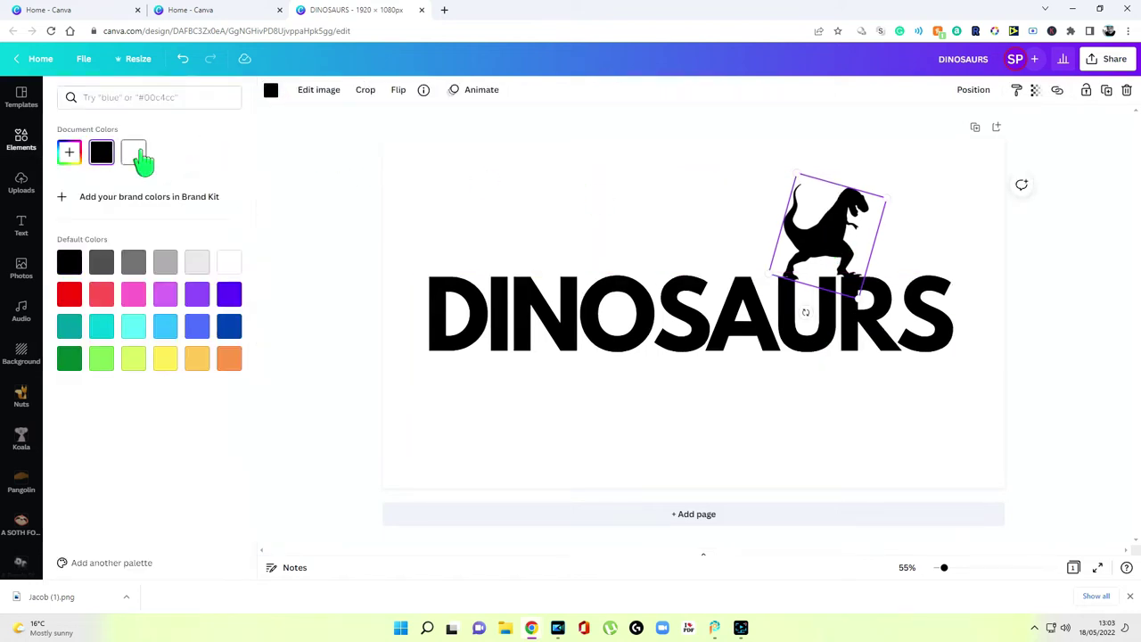
pyautogui.press('Delete')
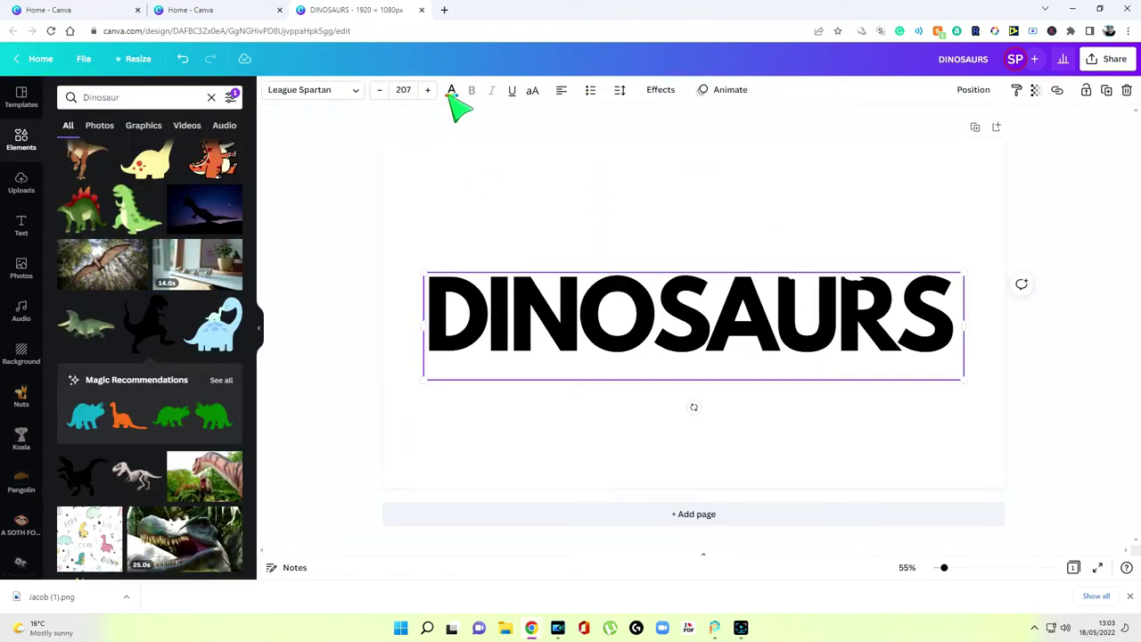
pyautogui.press('Delete')
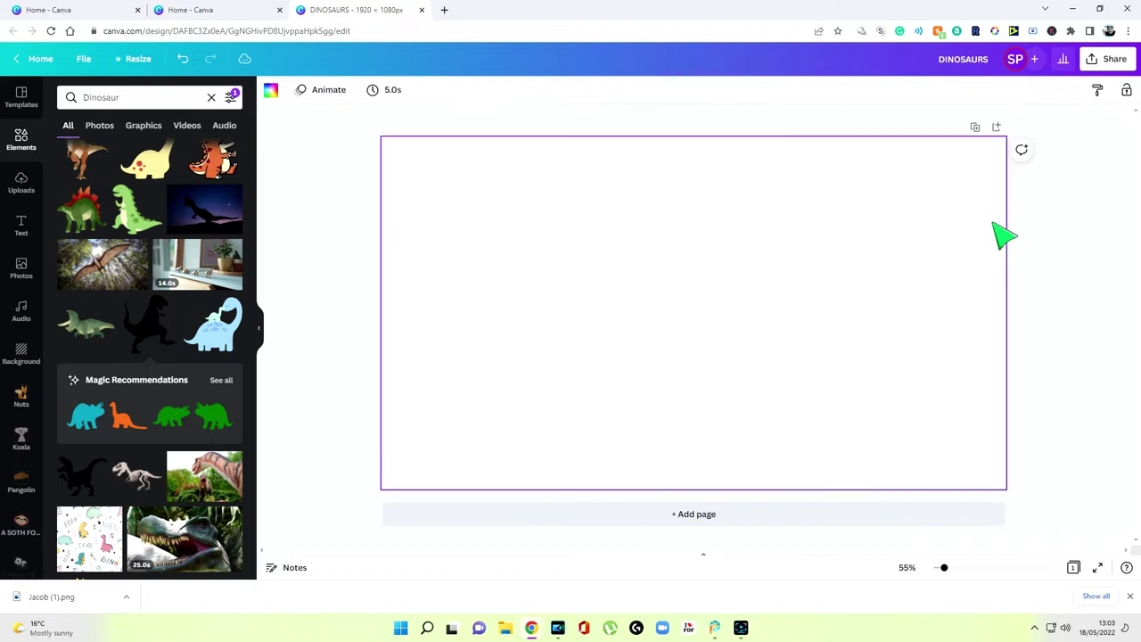
# Download the design as a PNG with a transparent background and close the confirmation
pyautogui.click(1106, 60)
pyautogui.click(944, 344)
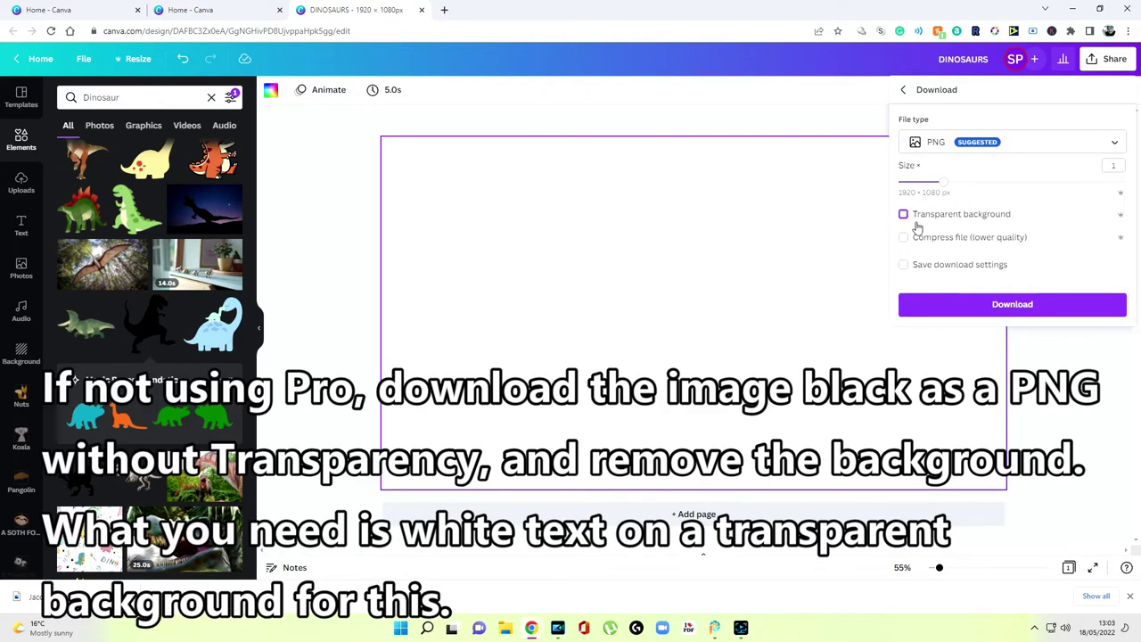
pyautogui.click(909, 215)
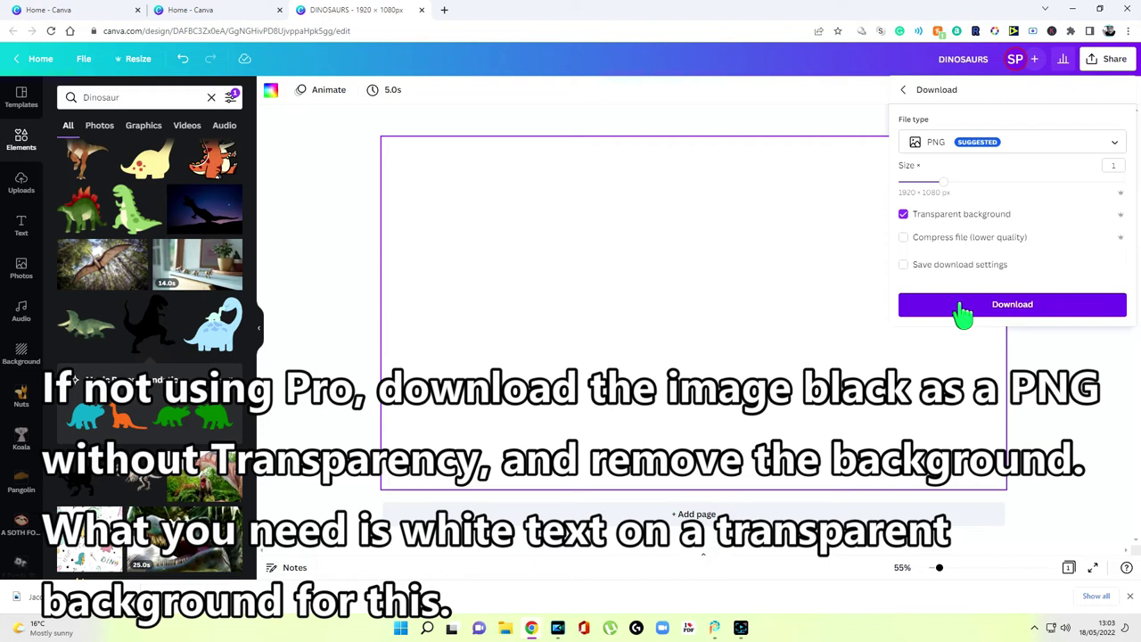
pyautogui.click(963, 308)
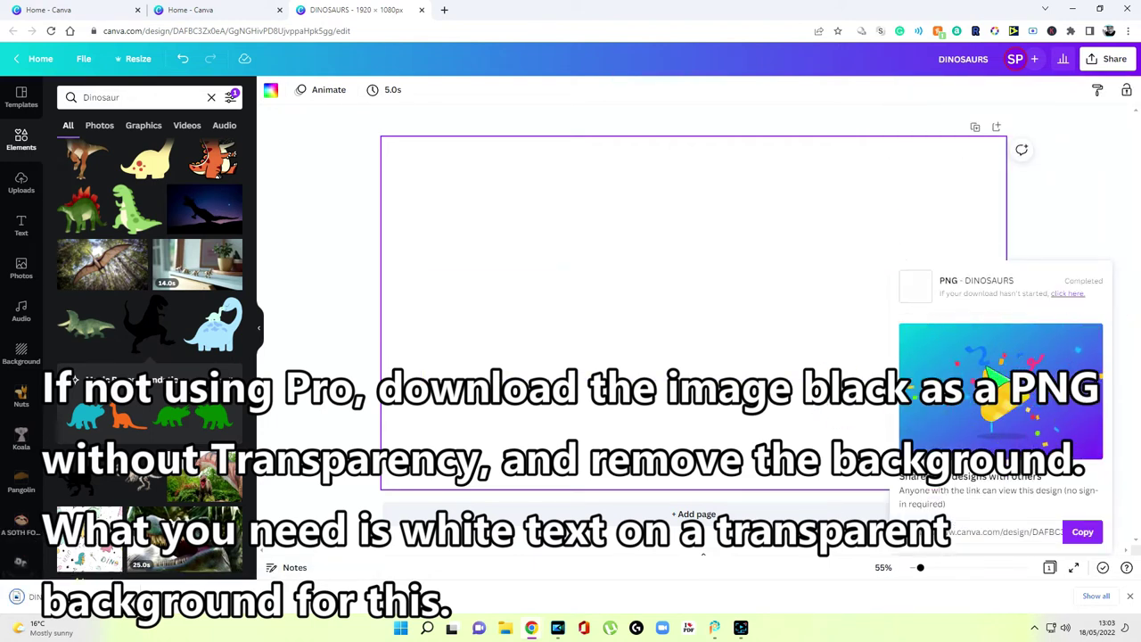
pyautogui.click(1077, 227)
# Delete the leftover rotated element and place the white DINOSAURS upload on the page
pyautogui.click(819, 241)
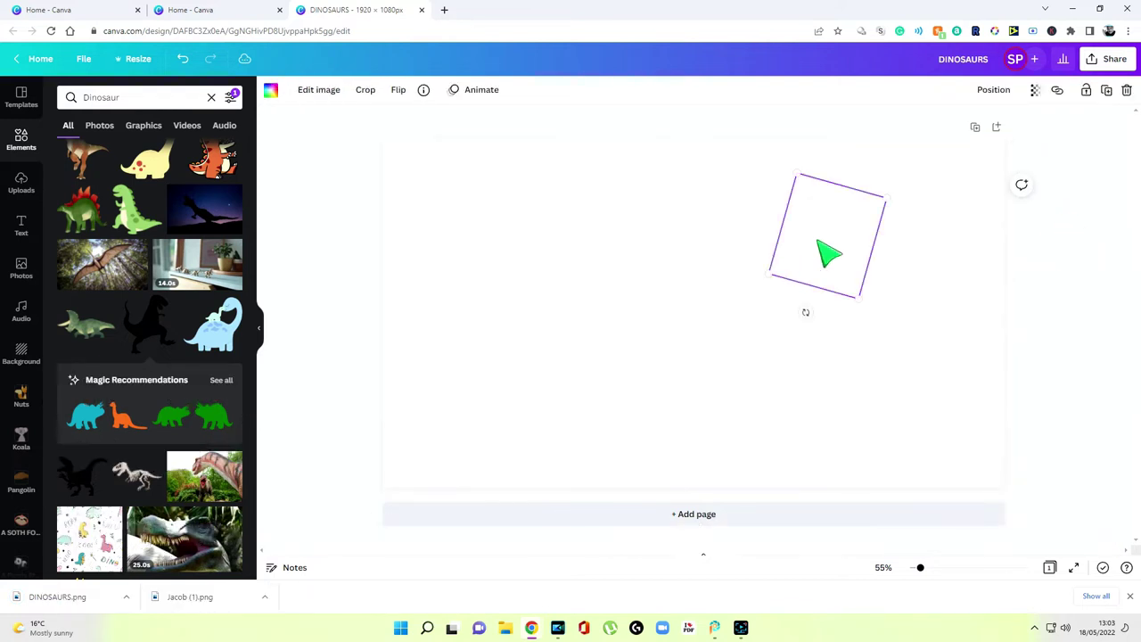
pyautogui.press('Delete')
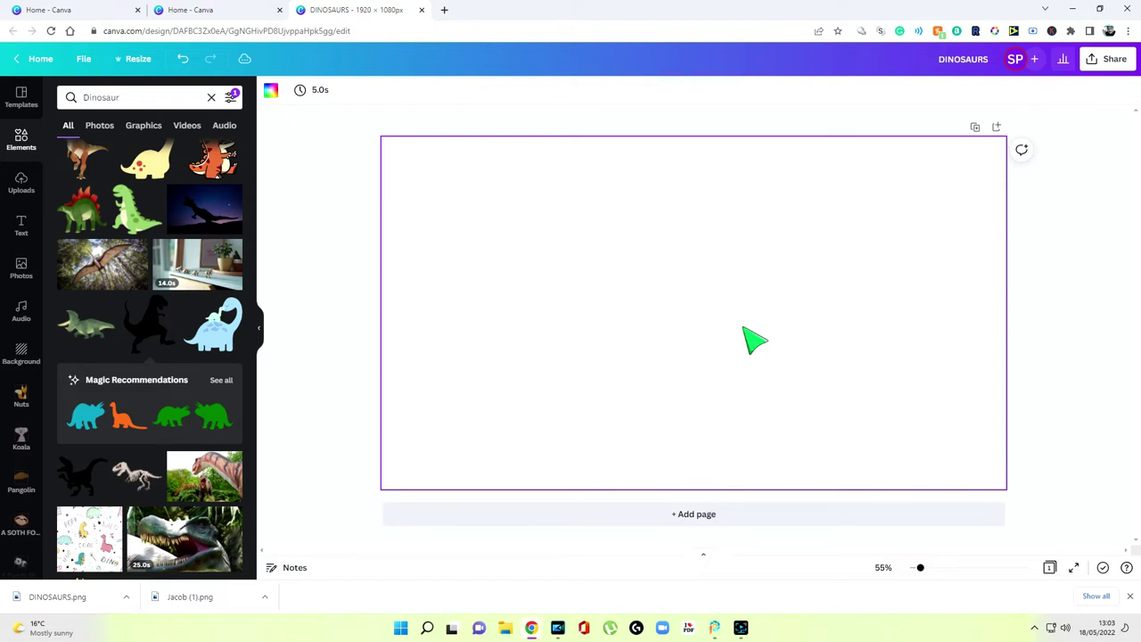
pyautogui.click(24, 190)
pyautogui.click(114, 247)
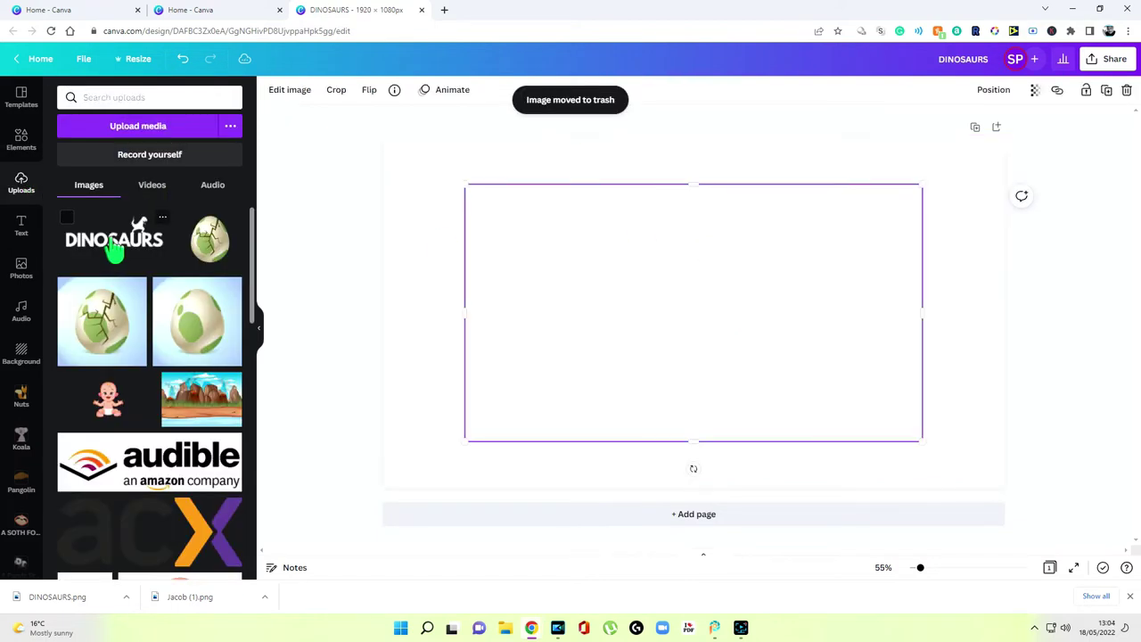
pyautogui.click(114, 248)
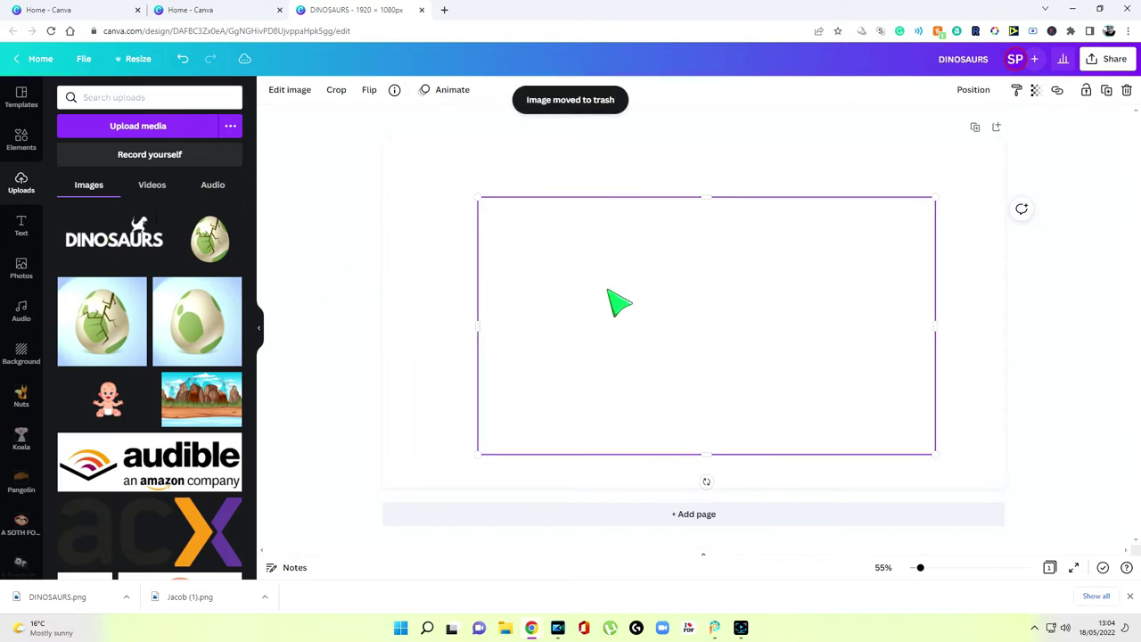
pyautogui.moveTo(743, 337); pyautogui.dragTo(734, 314)
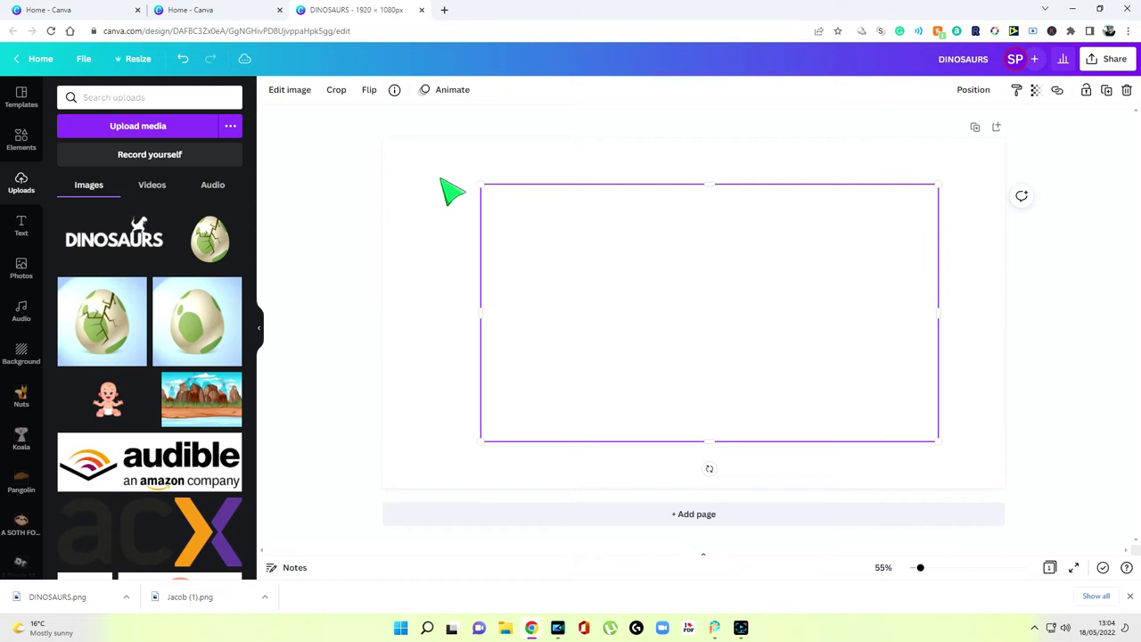
# Set a grey rock photo from a 'rock' background search and enlarge the logo across it
pyautogui.click(430, 175)
pyautogui.click(75, 97)
pyautogui.write('rock')
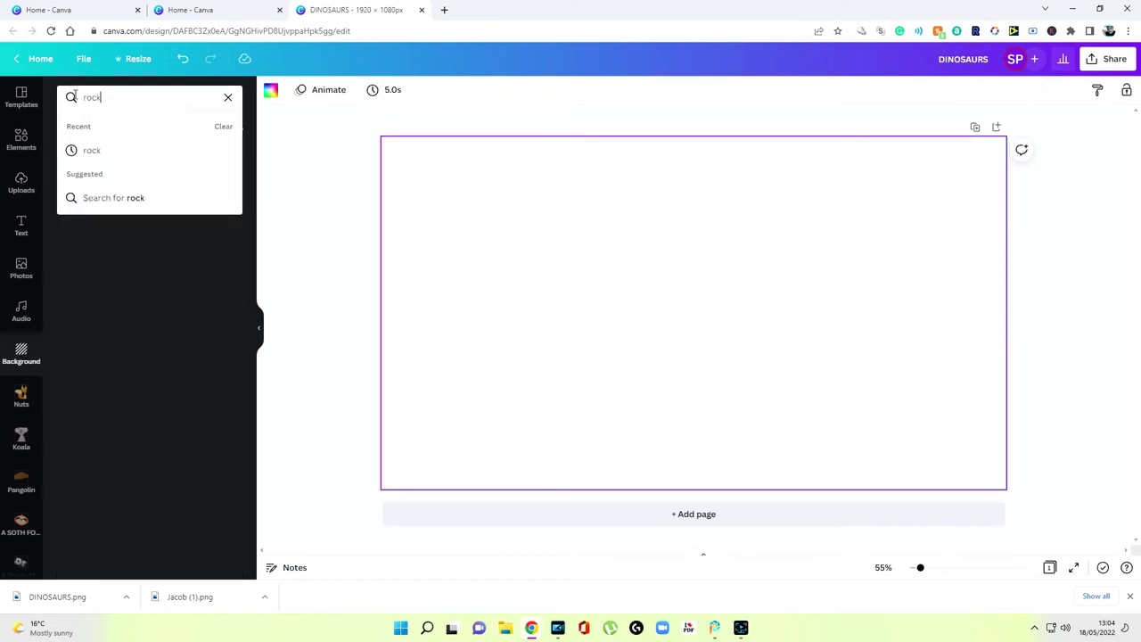
pyautogui.press('Return')
pyautogui.moveTo(150, 179); pyautogui.dragTo(402, 477)
pyautogui.moveTo(920, 187); pyautogui.dragTo(1006, 163)
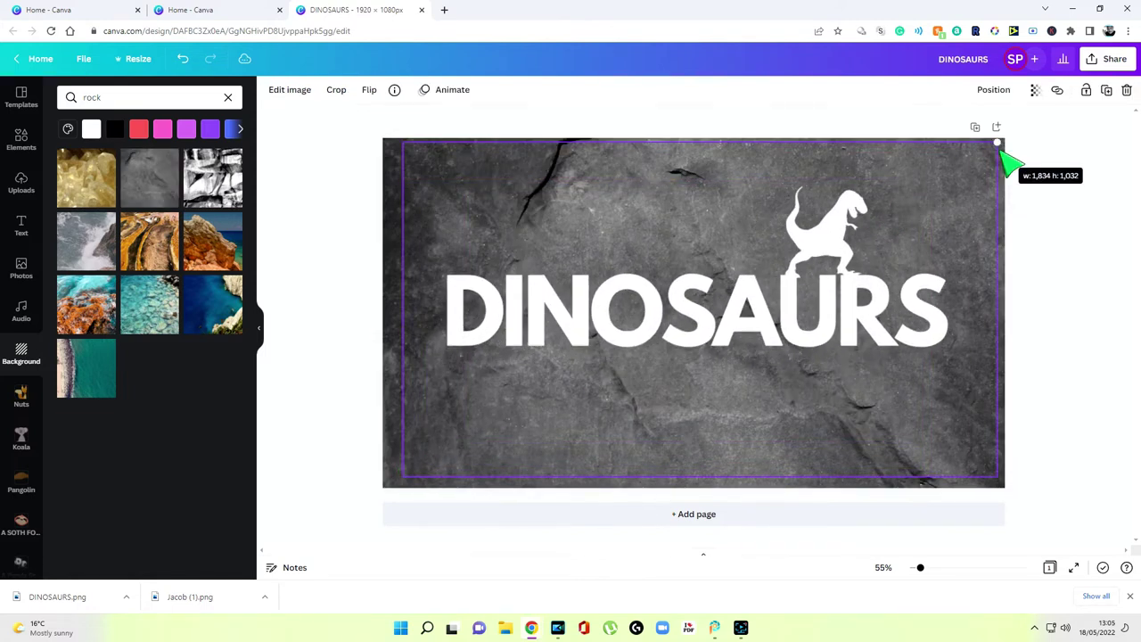
pyautogui.click(1011, 165)
pyautogui.click(863, 319)
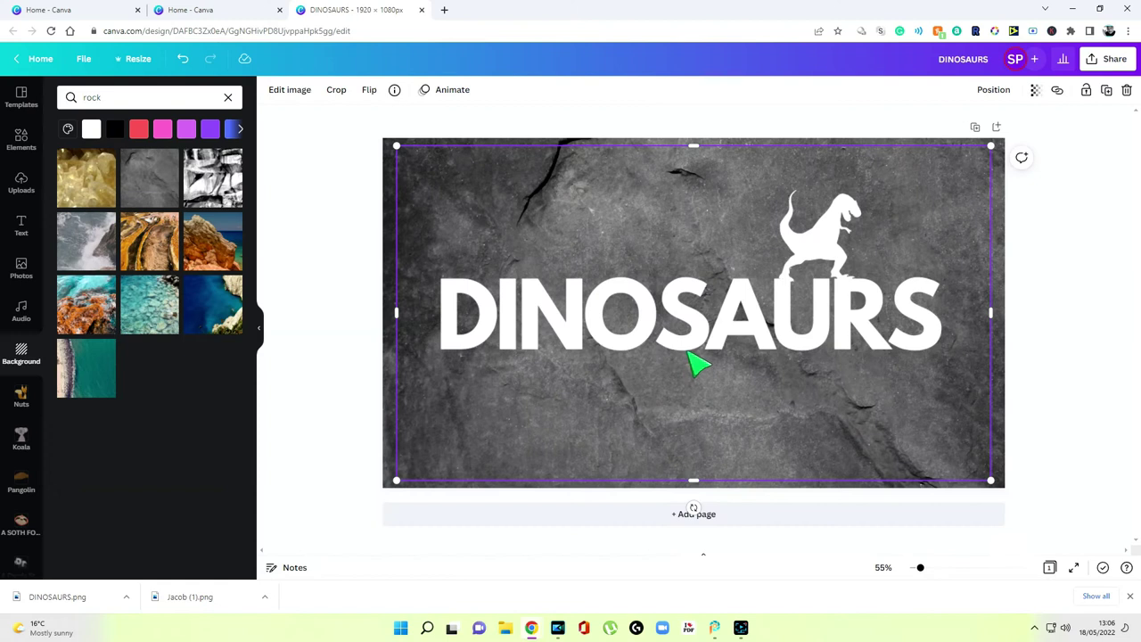
# Give the logo a black Glow shadow with size 40, transparency 100 and blur 1
pyautogui.click(298, 95)
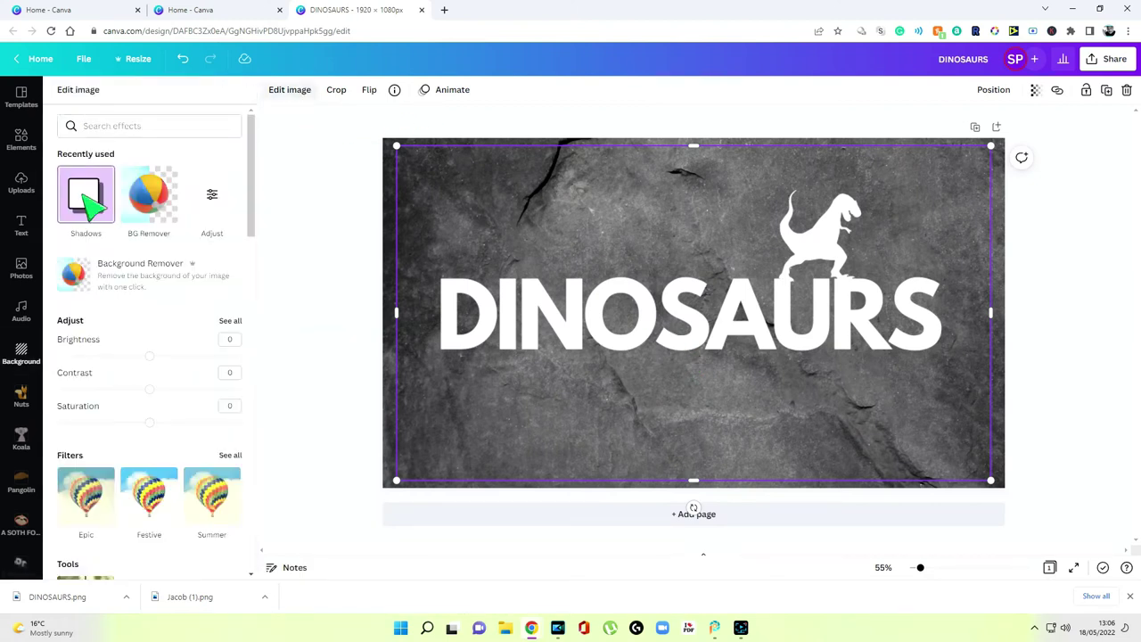
pyautogui.click(85, 195)
pyautogui.click(153, 150)
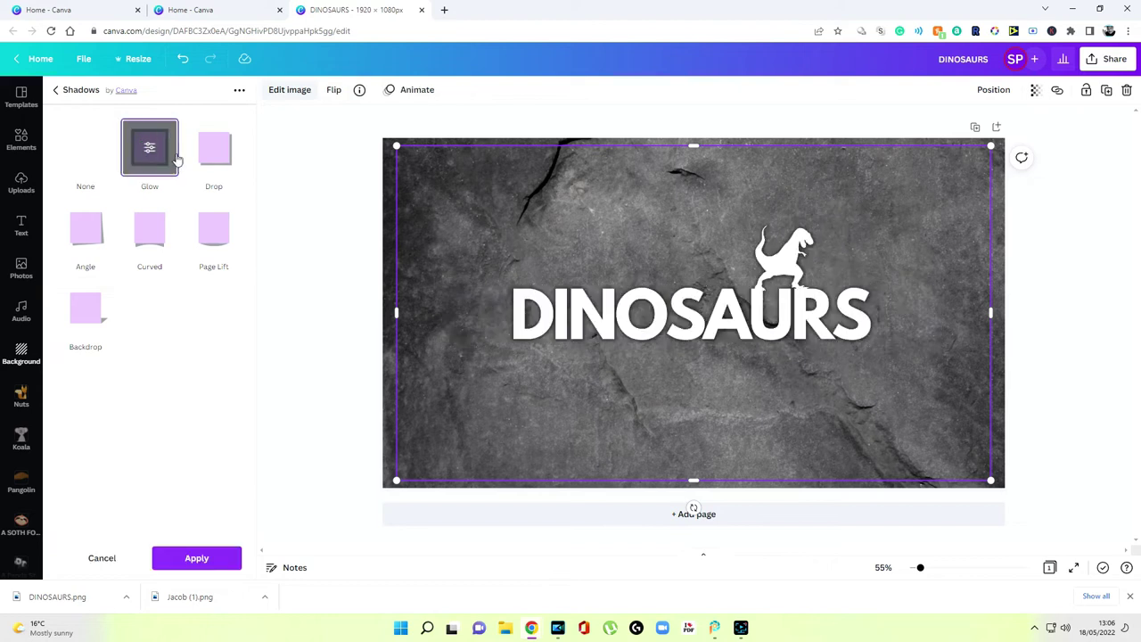
pyautogui.click(151, 148)
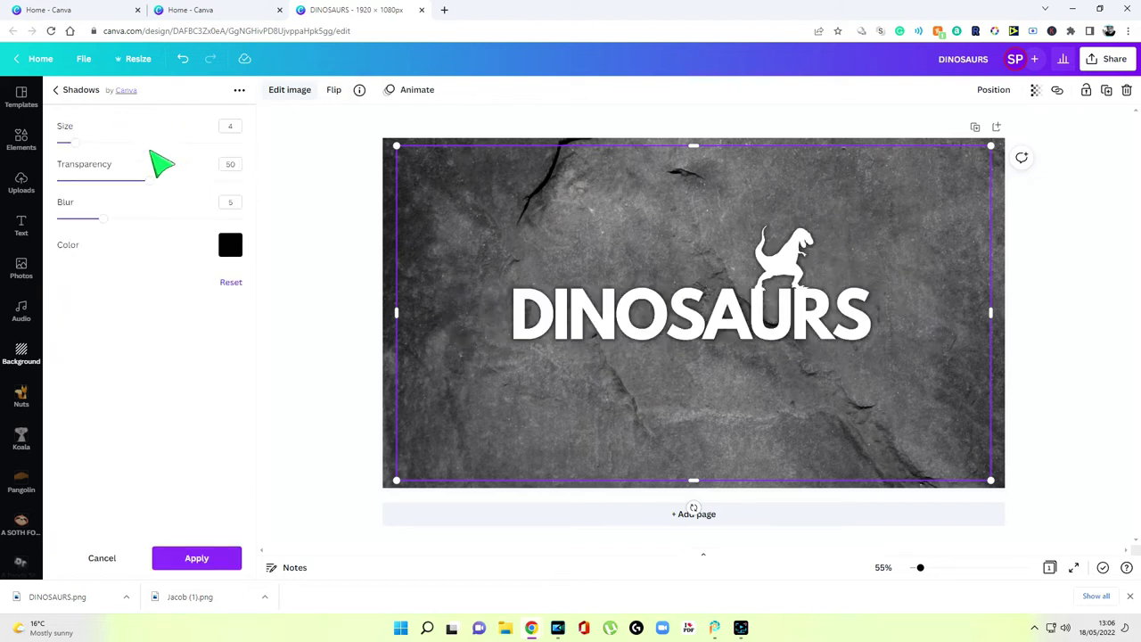
pyautogui.moveTo(150, 143); pyautogui.dragTo(254, 147)
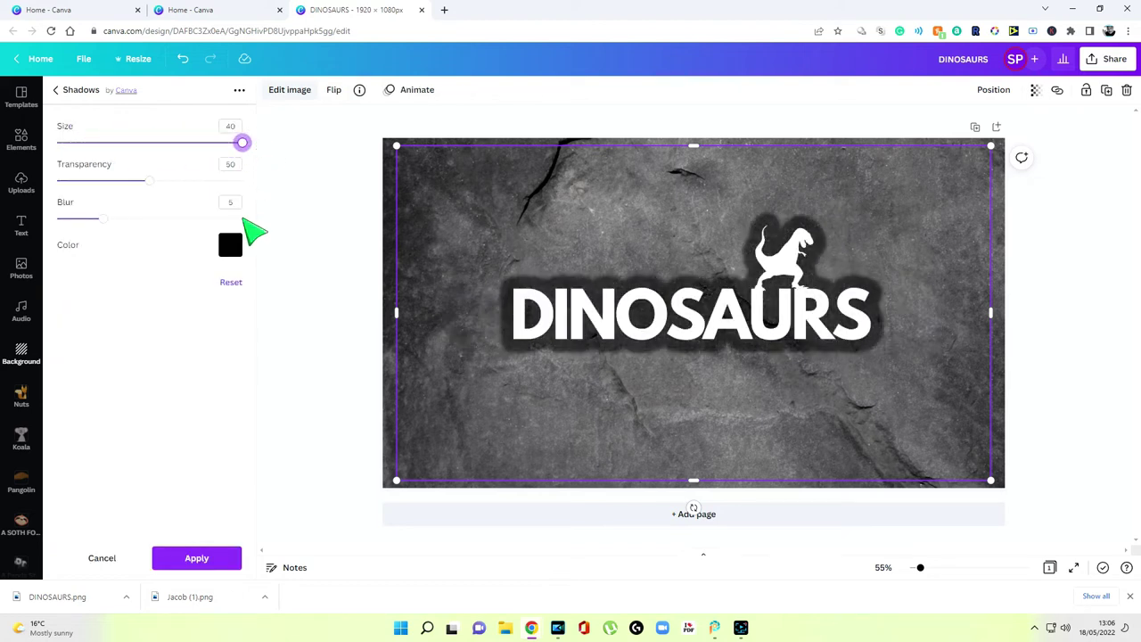
pyautogui.moveTo(148, 180); pyautogui.dragTo(254, 182)
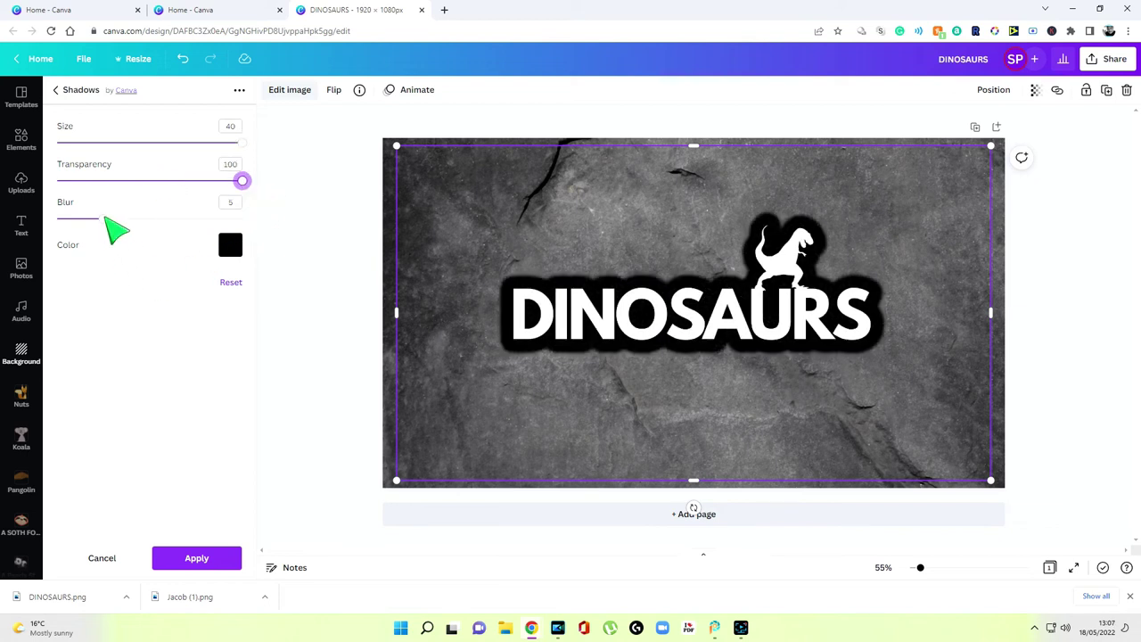
pyautogui.moveTo(103, 218); pyautogui.dragTo(66, 218)
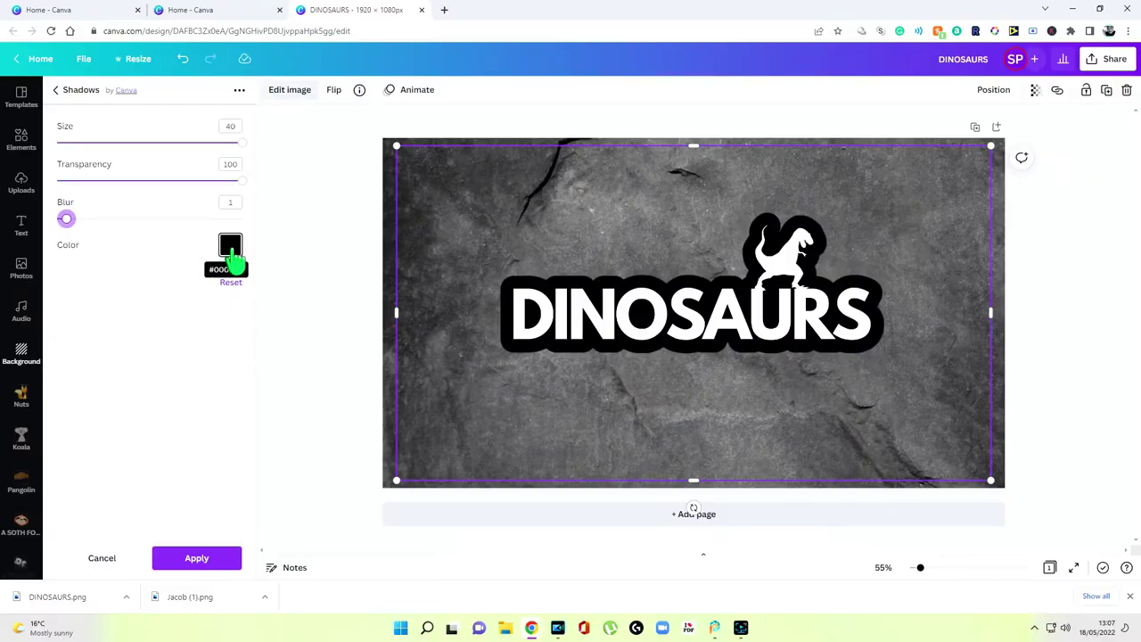
pyautogui.click(471, 265)
# Apply a Curved shadow beneath the black-outlined DINOSAURS logo
pyautogui.click(294, 93)
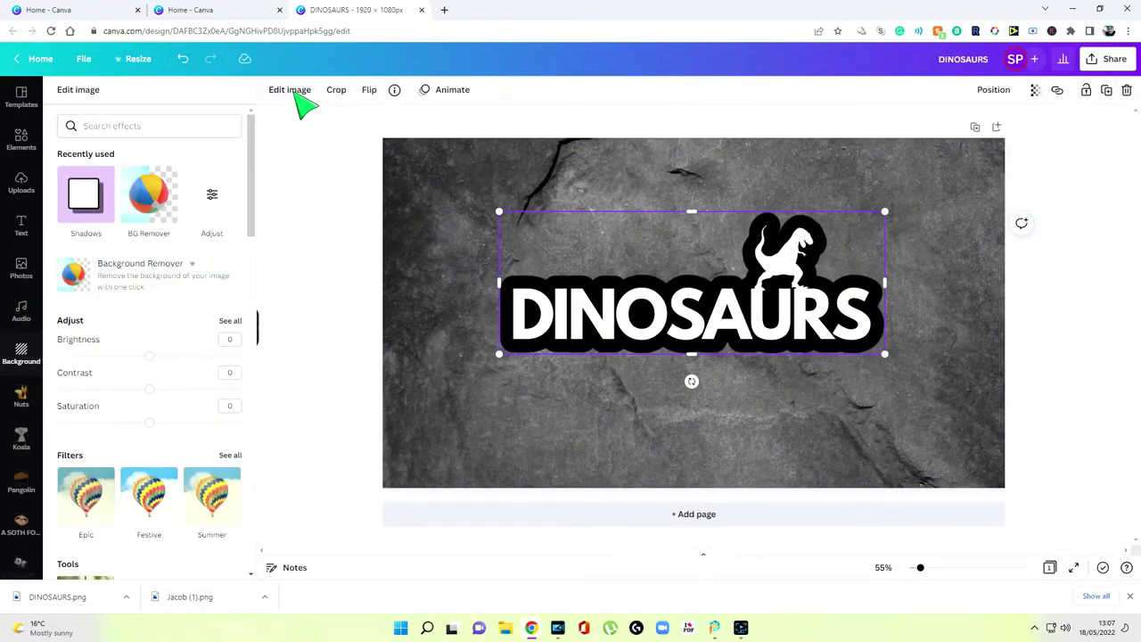
pyautogui.click(89, 195)
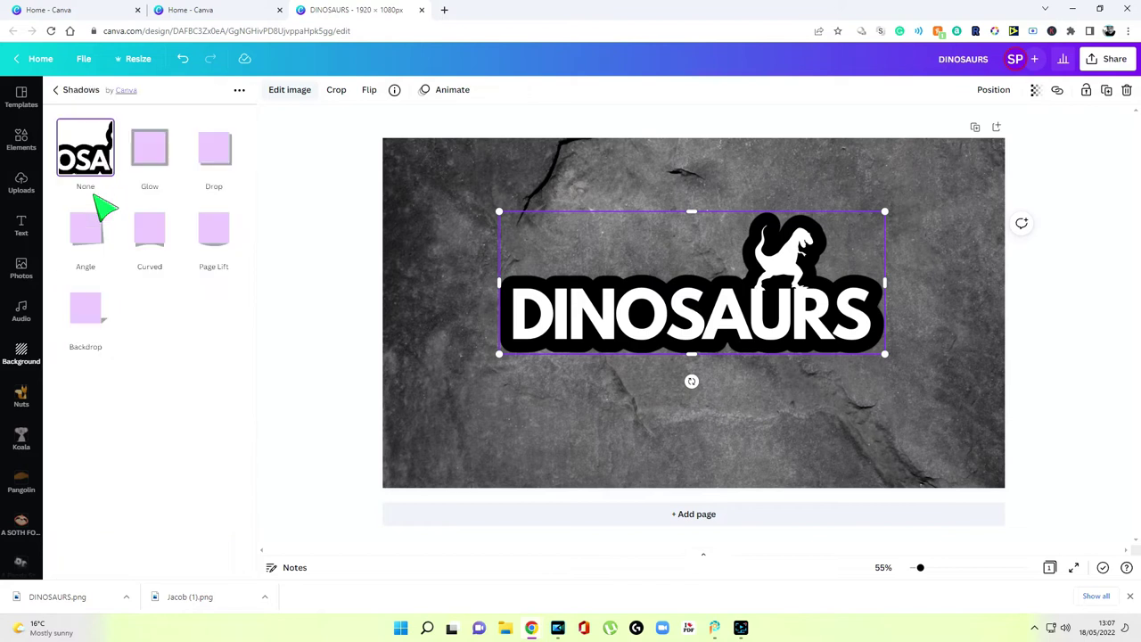
pyautogui.click(149, 229)
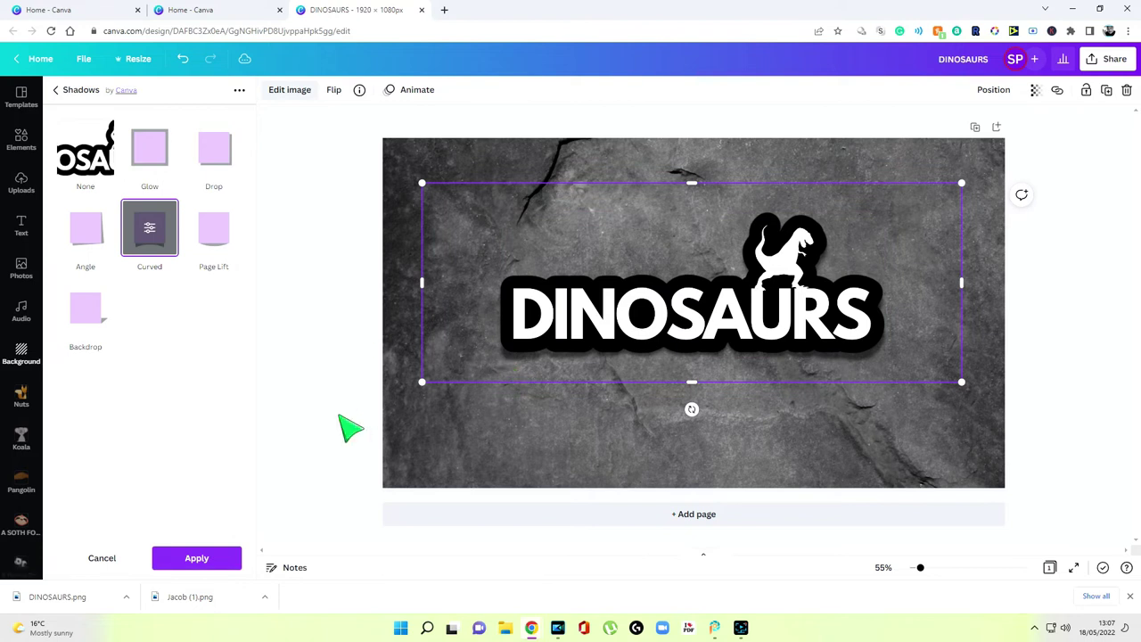
pyautogui.click(350, 428)
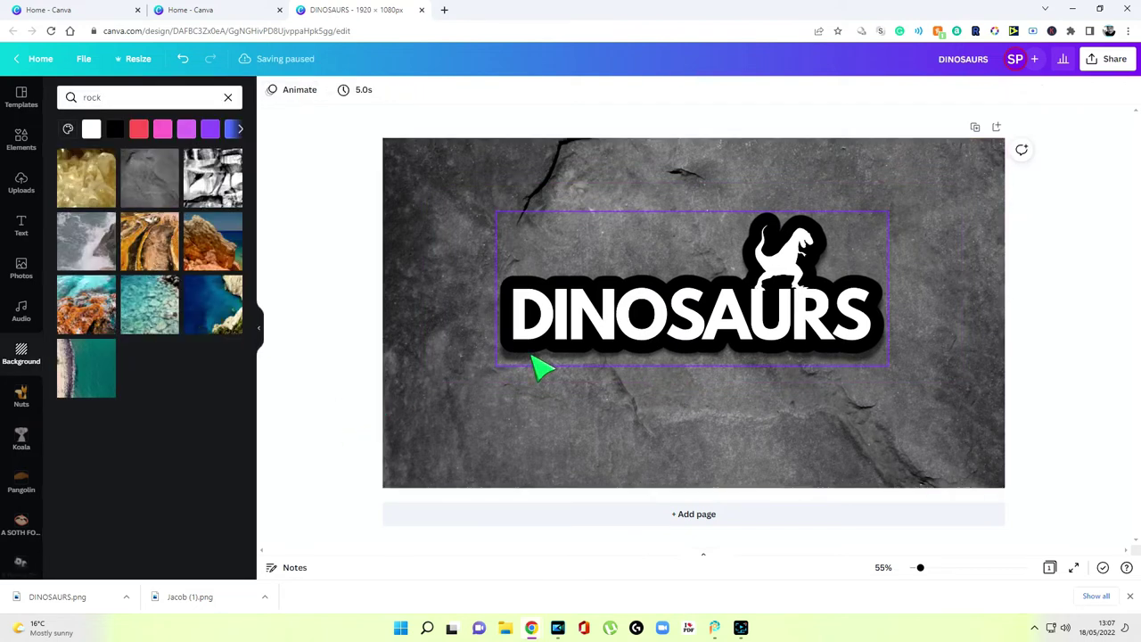
pyautogui.scroll(3, 705, 360)
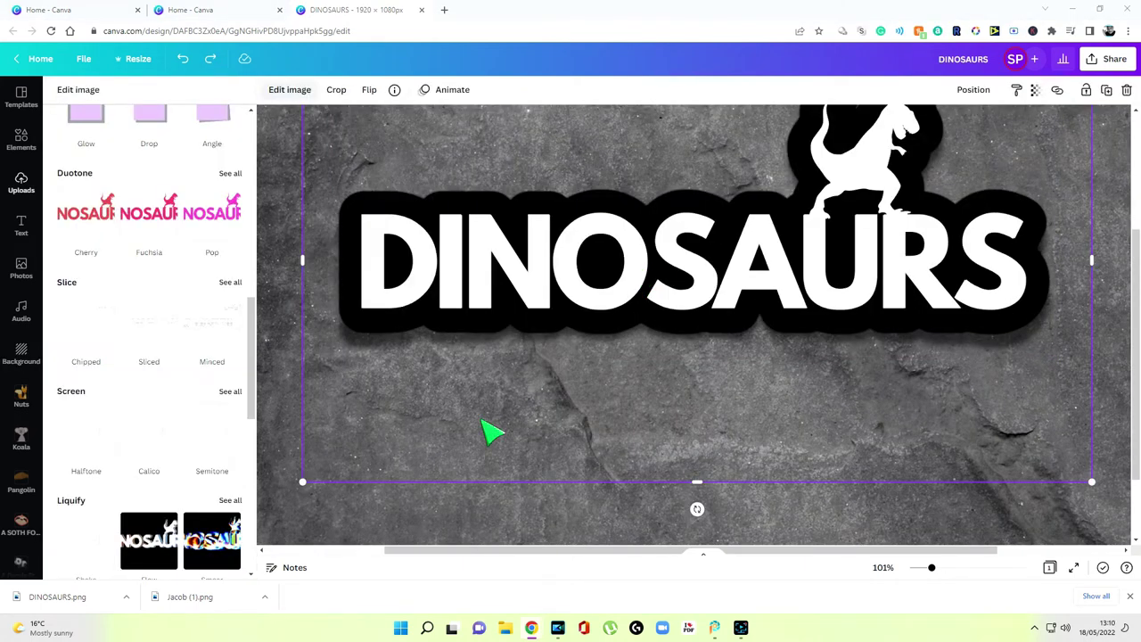
# Drag a second DINOSAURS upload onto the canvas, aligned exactly over the original
pyautogui.click(471, 509)
pyautogui.scroll(1, 660, 437)
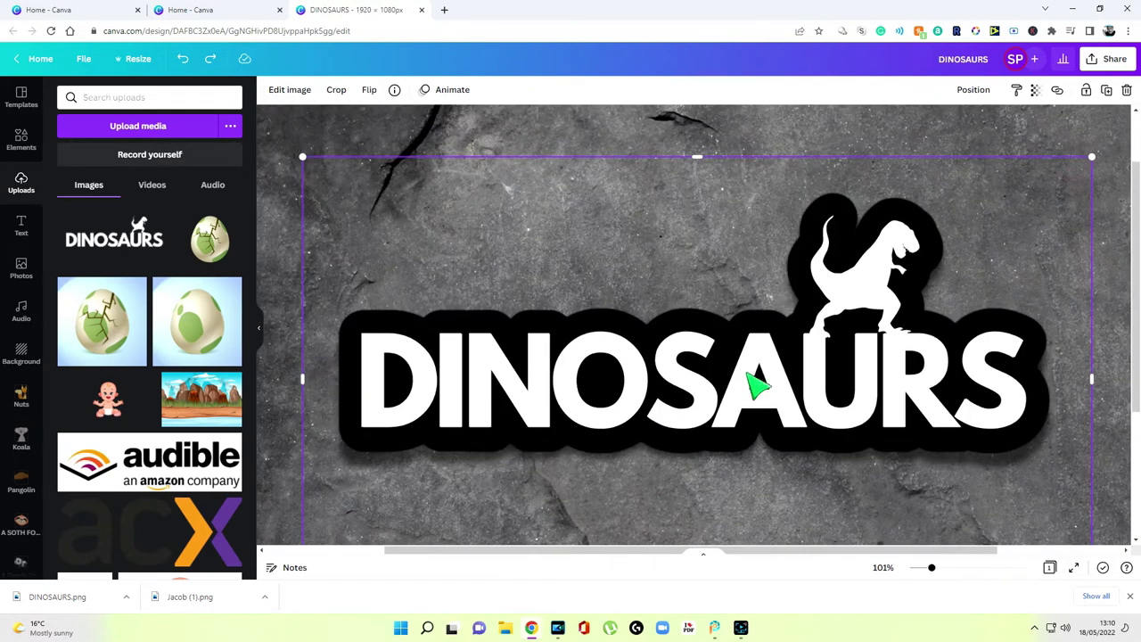
pyautogui.scroll(-1, 760, 317)
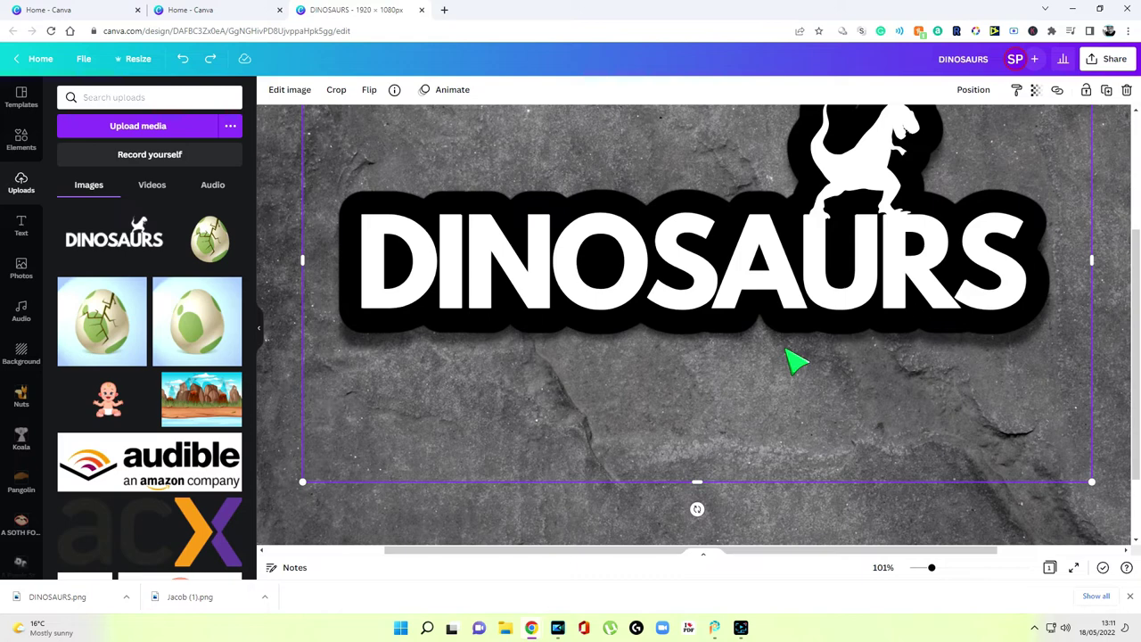
pyautogui.scroll(1, 769, 388)
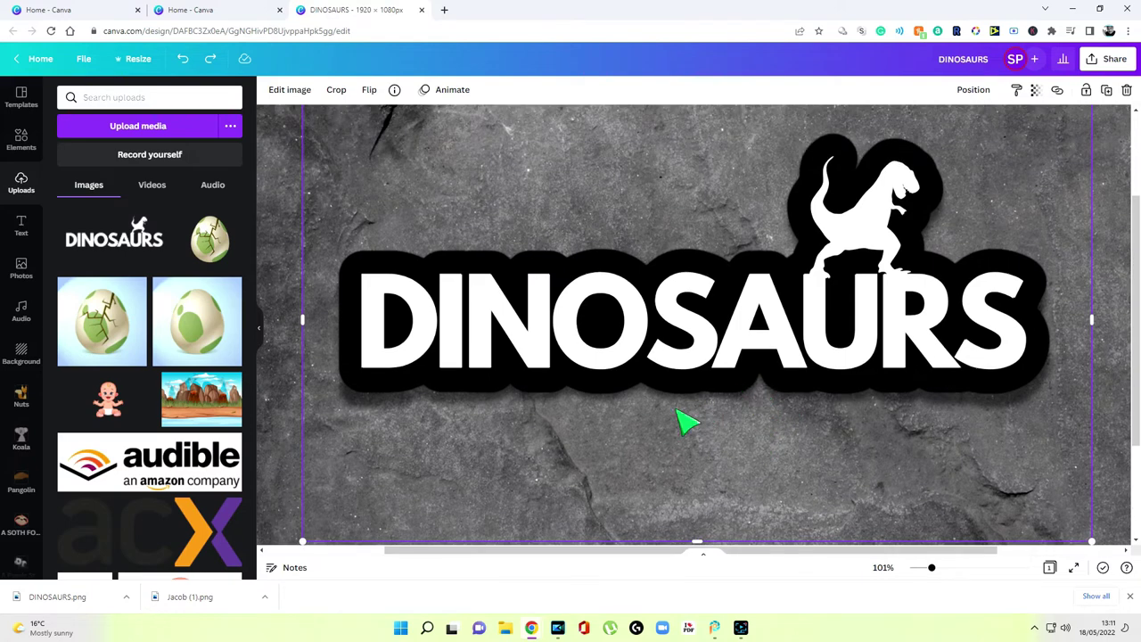
pyautogui.moveTo(98, 247); pyautogui.dragTo(427, 290)
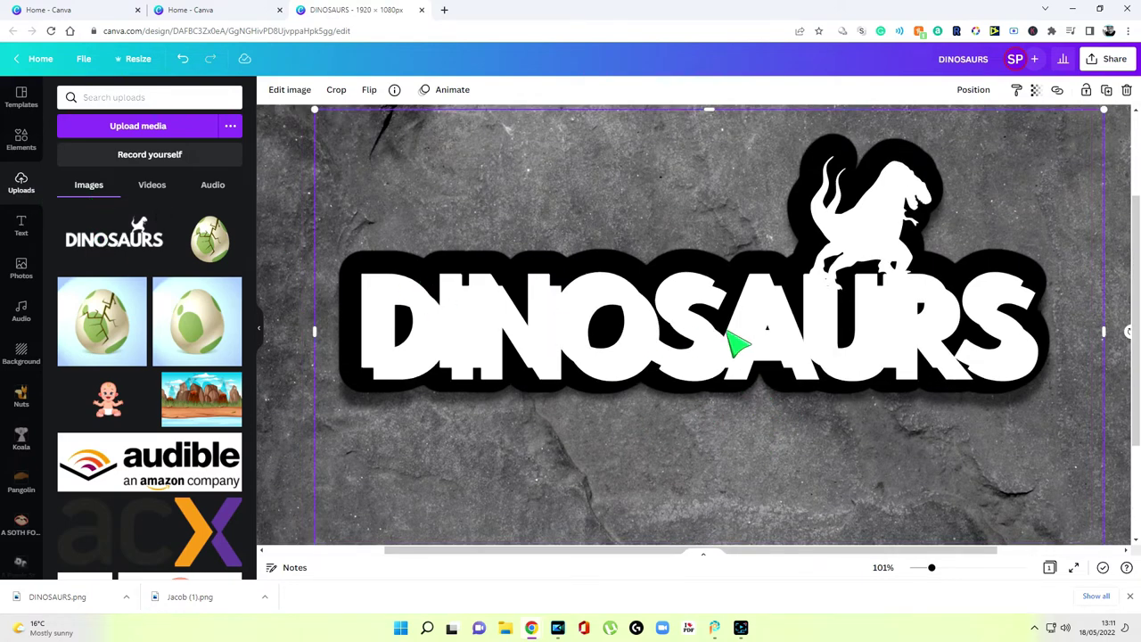
pyautogui.moveTo(751, 346); pyautogui.dragTo(741, 336)
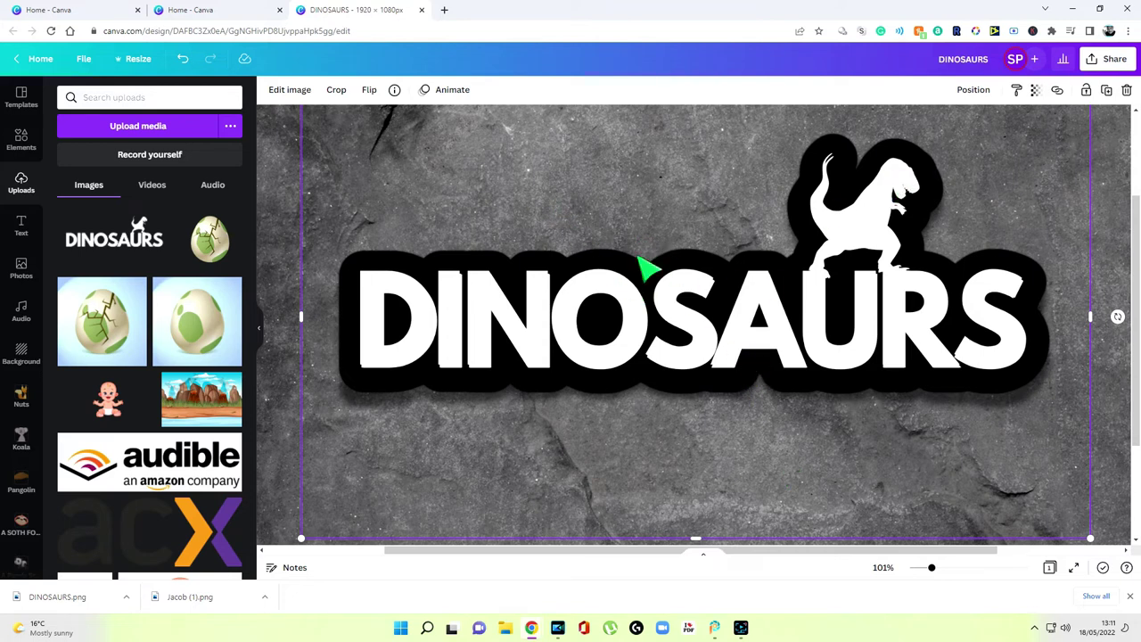
# Give the copy a dark teal Glow shadow at transparency 100
pyautogui.click(291, 90)
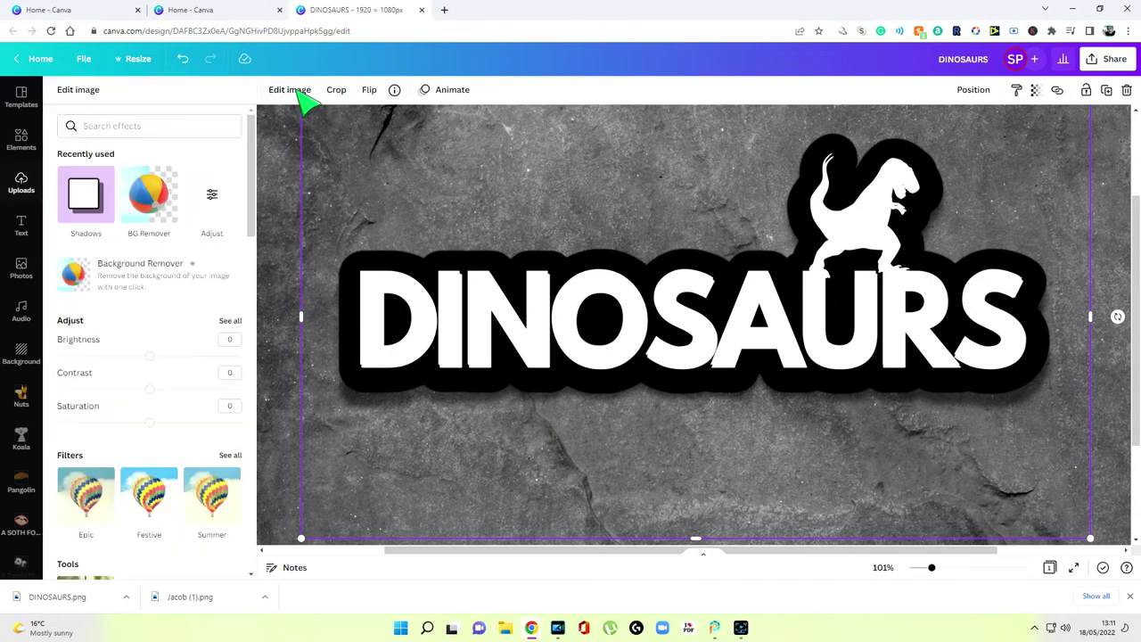
pyautogui.click(89, 204)
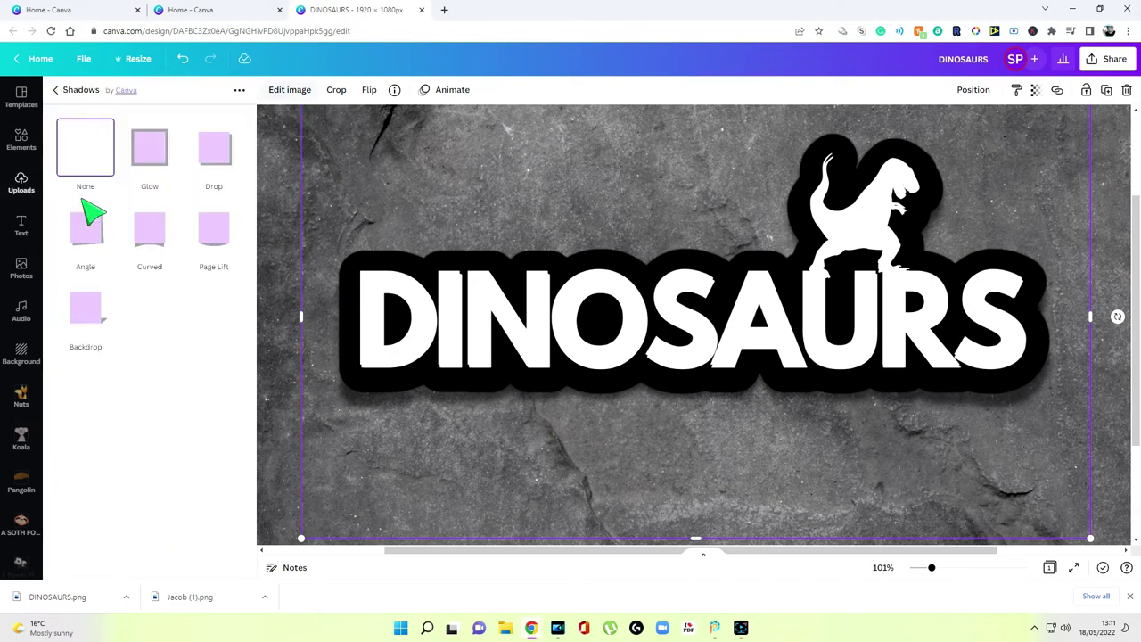
pyautogui.click(130, 167)
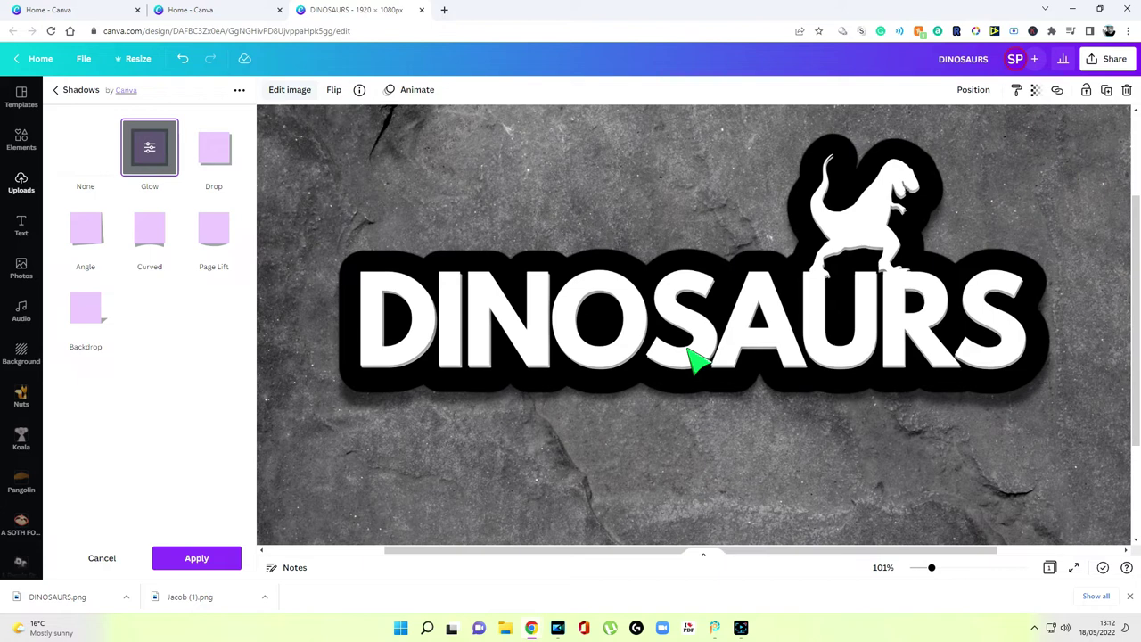
pyautogui.click(164, 161)
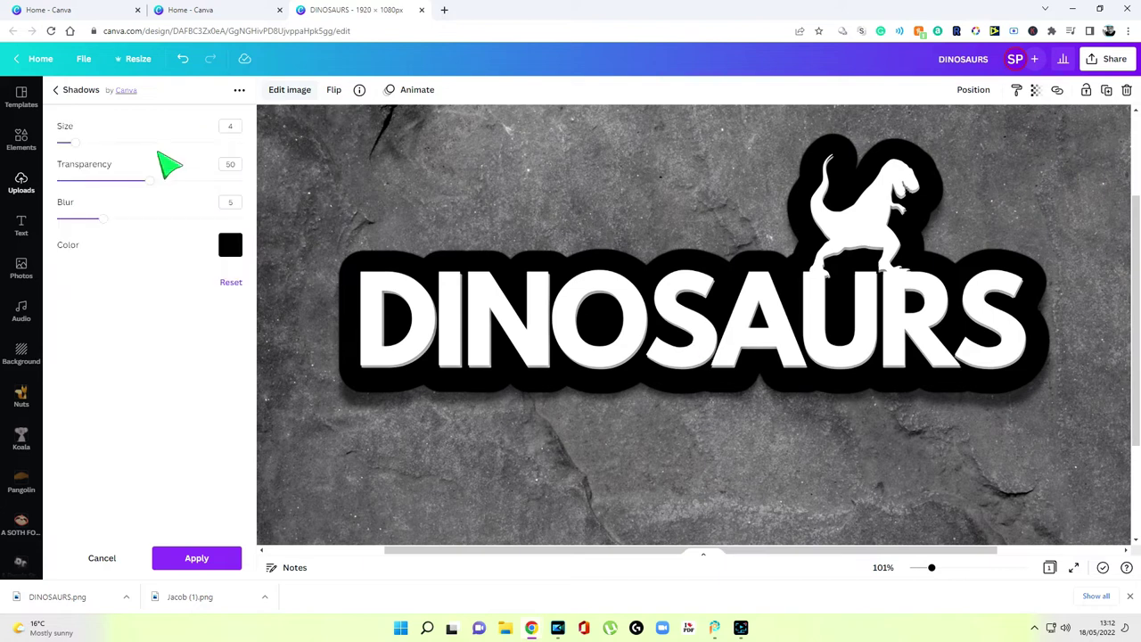
pyautogui.click(230, 245)
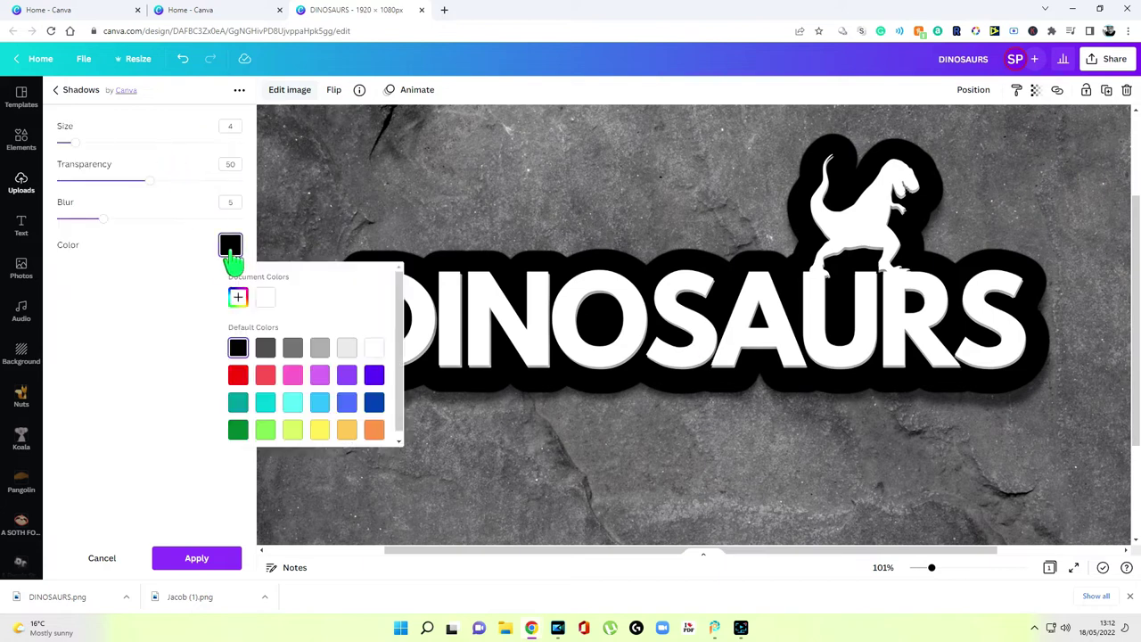
pyautogui.click(265, 406)
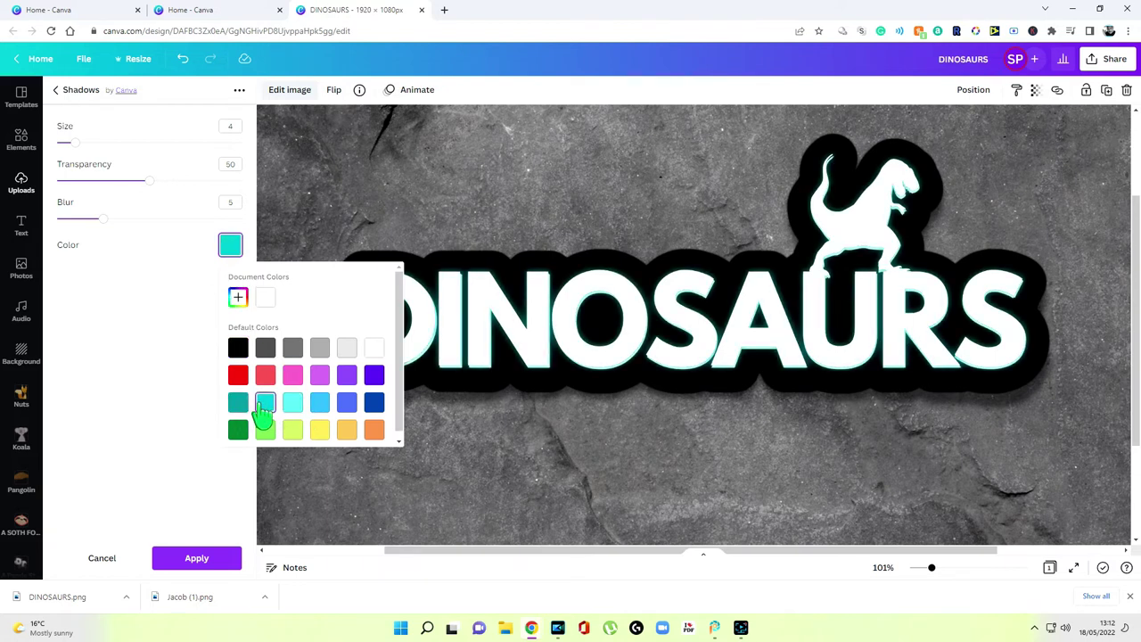
pyautogui.click(239, 407)
pyautogui.moveTo(147, 180); pyautogui.dragTo(280, 191)
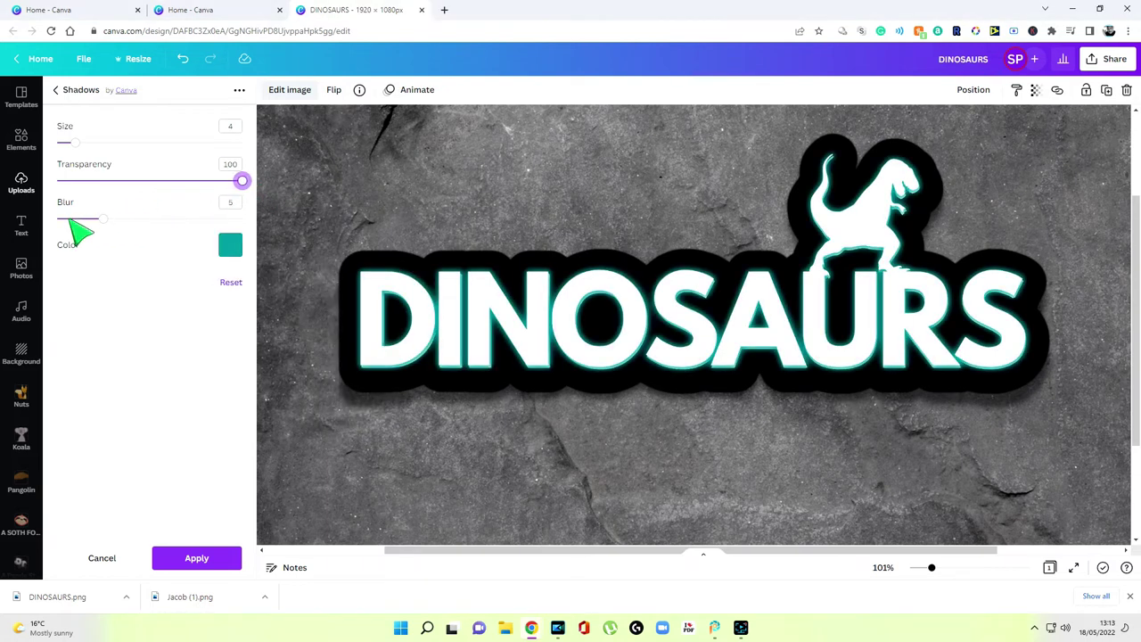
pyautogui.moveTo(104, 219); pyautogui.dragTo(254, 223)
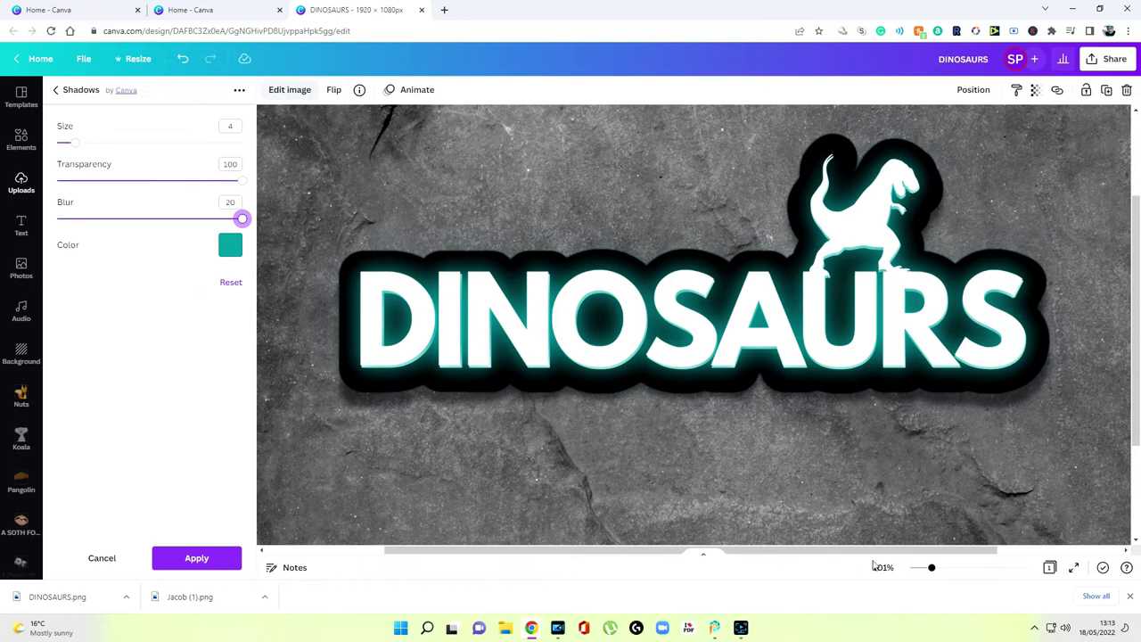
# Thicken the teal glow and drop its blur to 0 for a hard outline
pyautogui.click(922, 568)
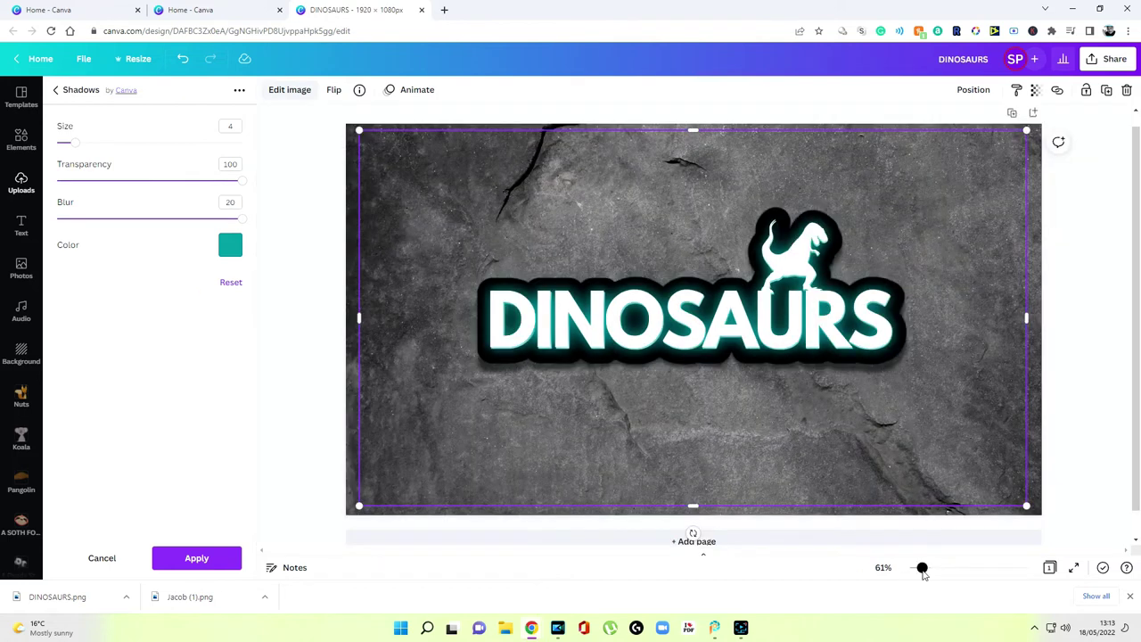
pyautogui.click(931, 568)
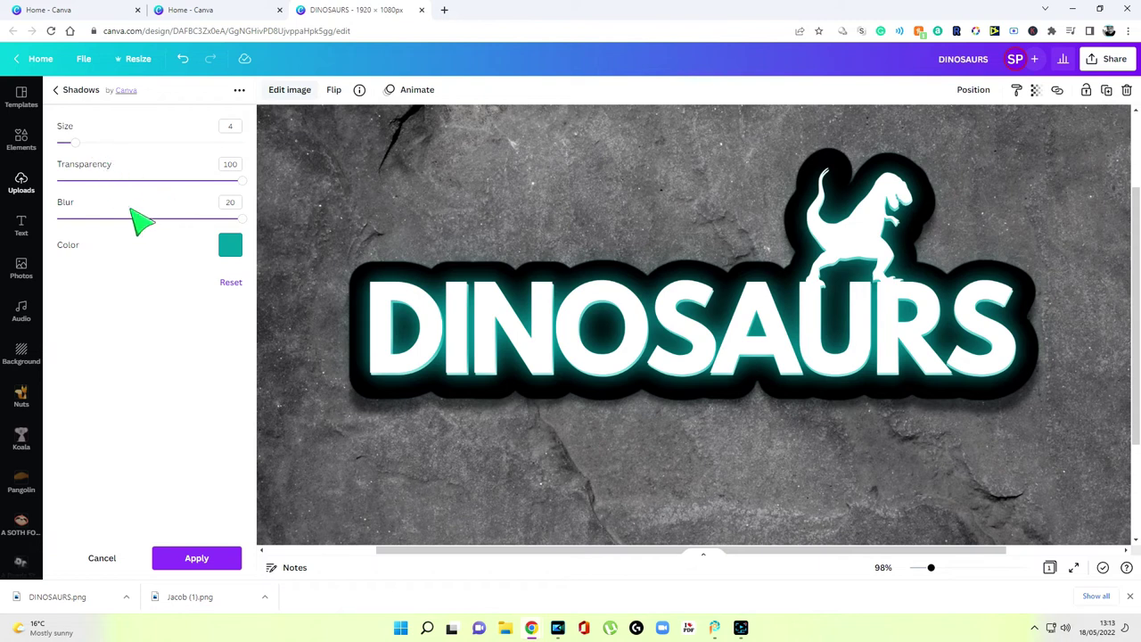
pyautogui.moveTo(80, 143); pyautogui.dragTo(150, 144)
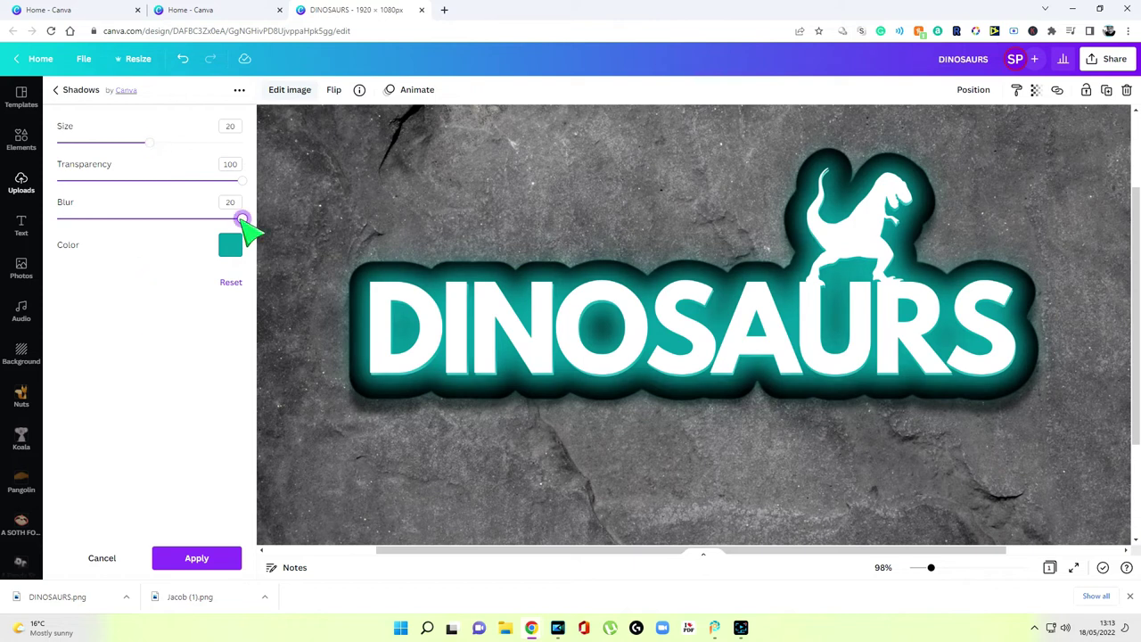
pyautogui.moveTo(241, 219); pyautogui.dragTo(57, 219)
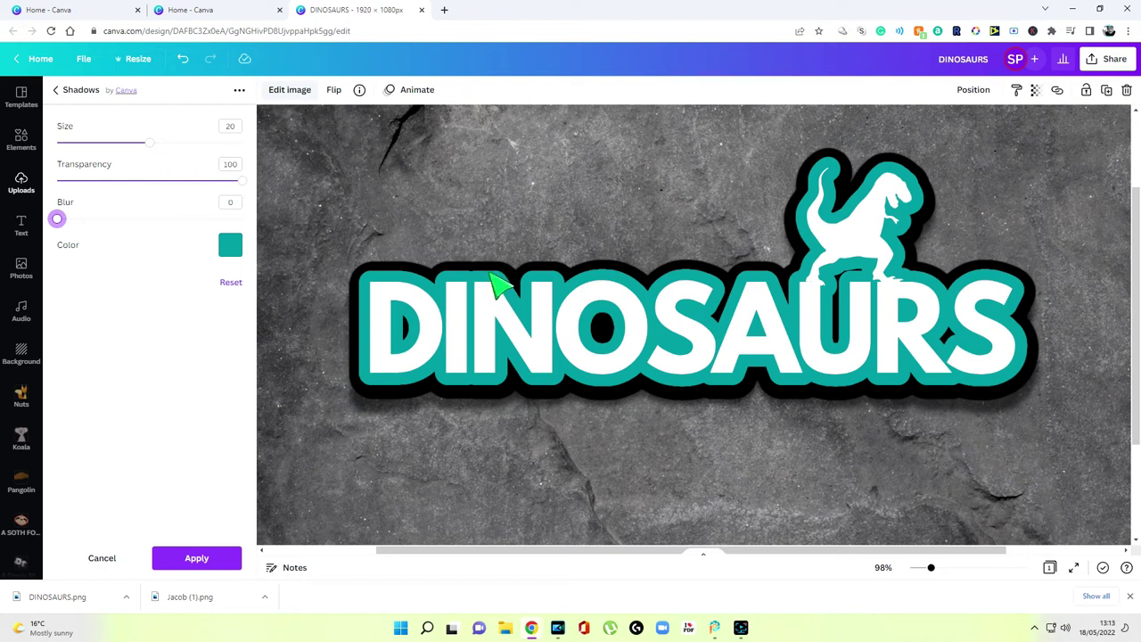
pyautogui.moveTo(153, 145)
pyautogui.mouseDown()
pyautogui.moveTo(222, 144)
pyautogui.moveTo(149, 144)
pyautogui.mouseUp()
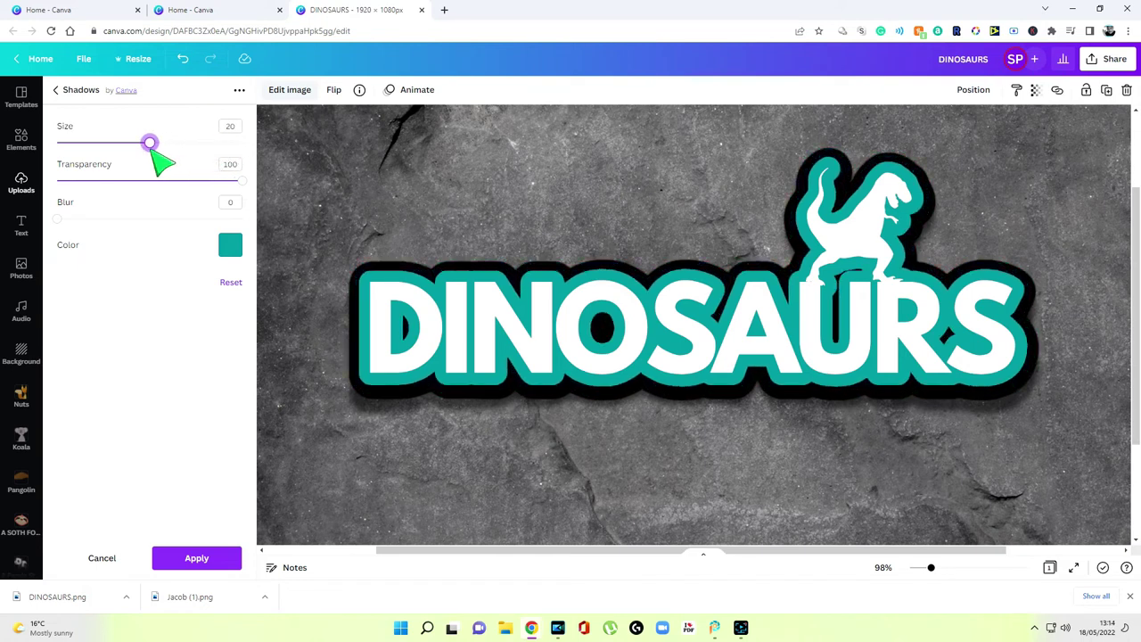
# Apply the teal outline and align a fresh DINOSAURS upload exactly over the logo
pyautogui.click(228, 558)
pyautogui.click(300, 465)
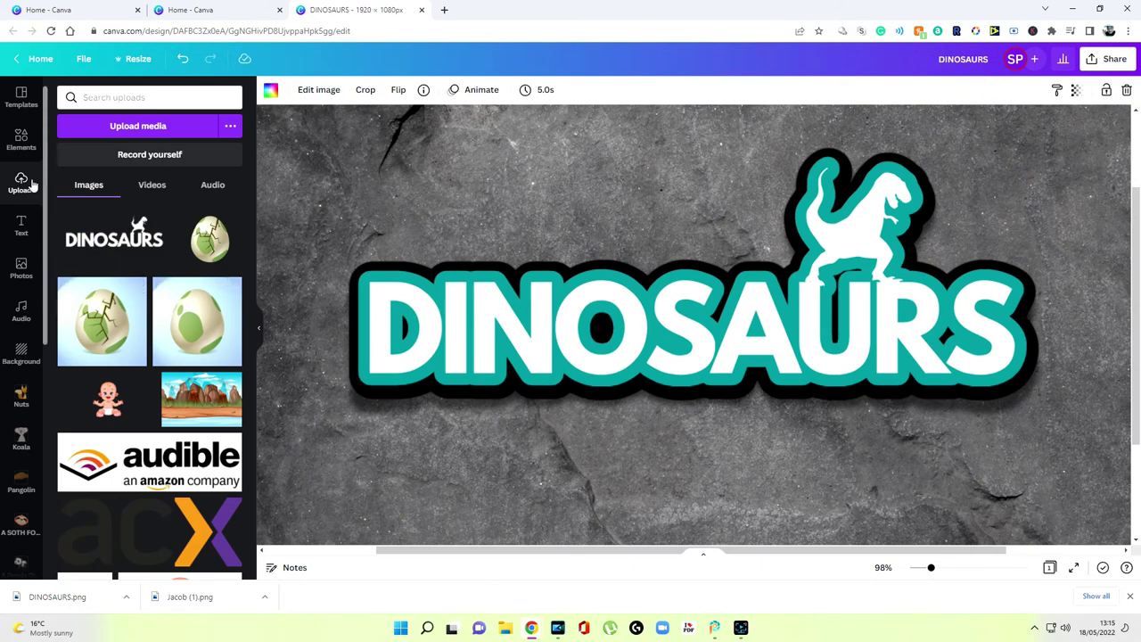
pyautogui.click(127, 247)
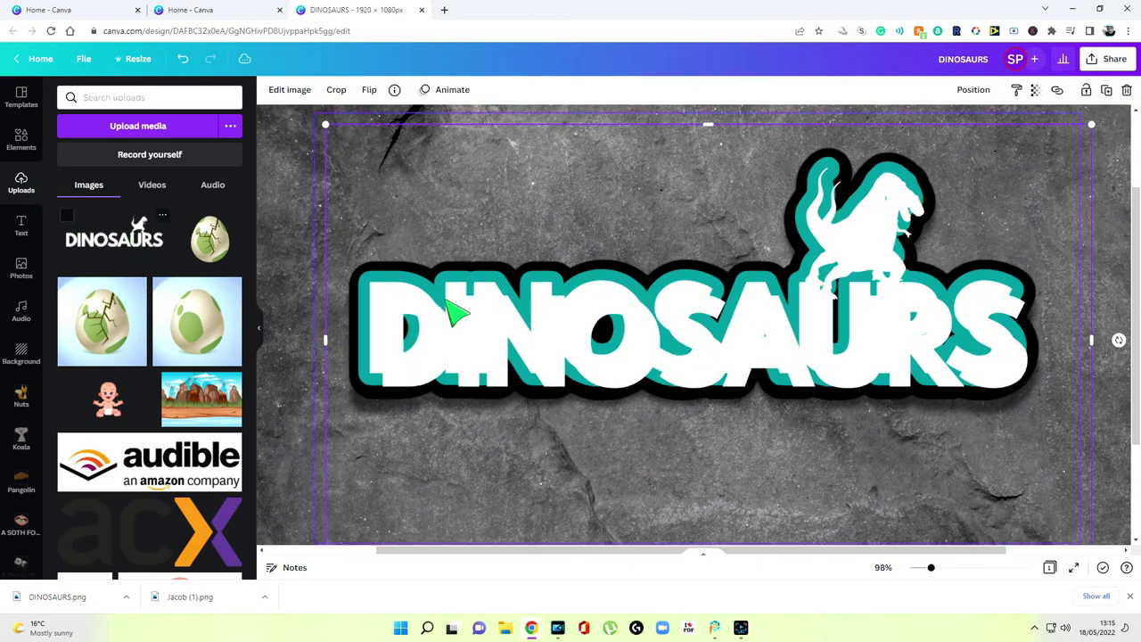
pyautogui.moveTo(823, 355); pyautogui.dragTo(814, 347)
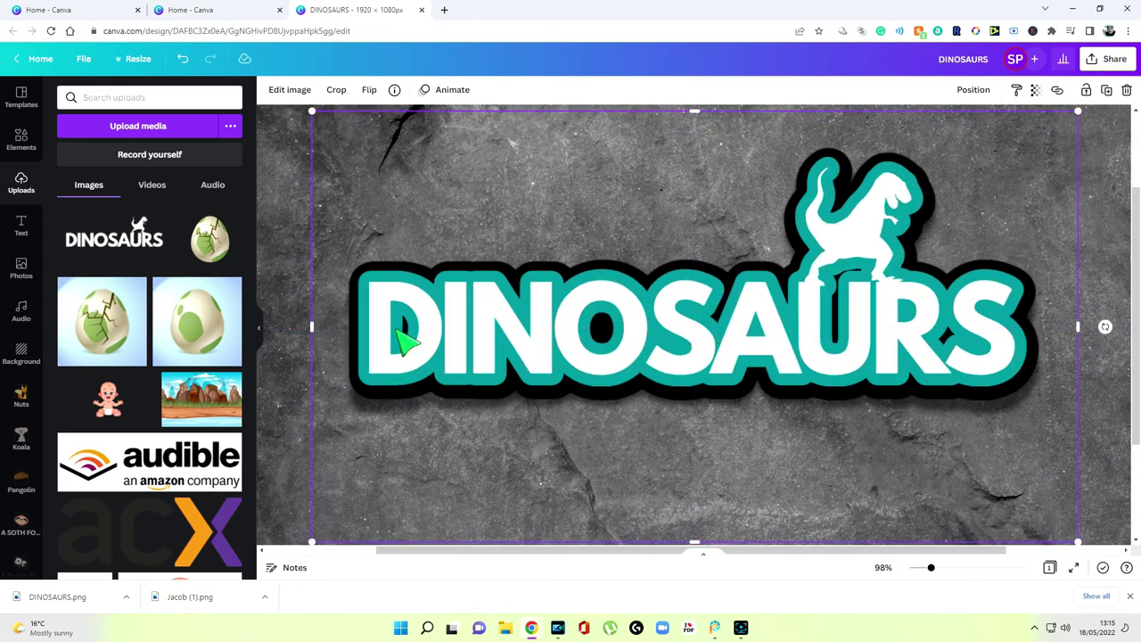
pyautogui.click(300, 366)
pyautogui.click(479, 351)
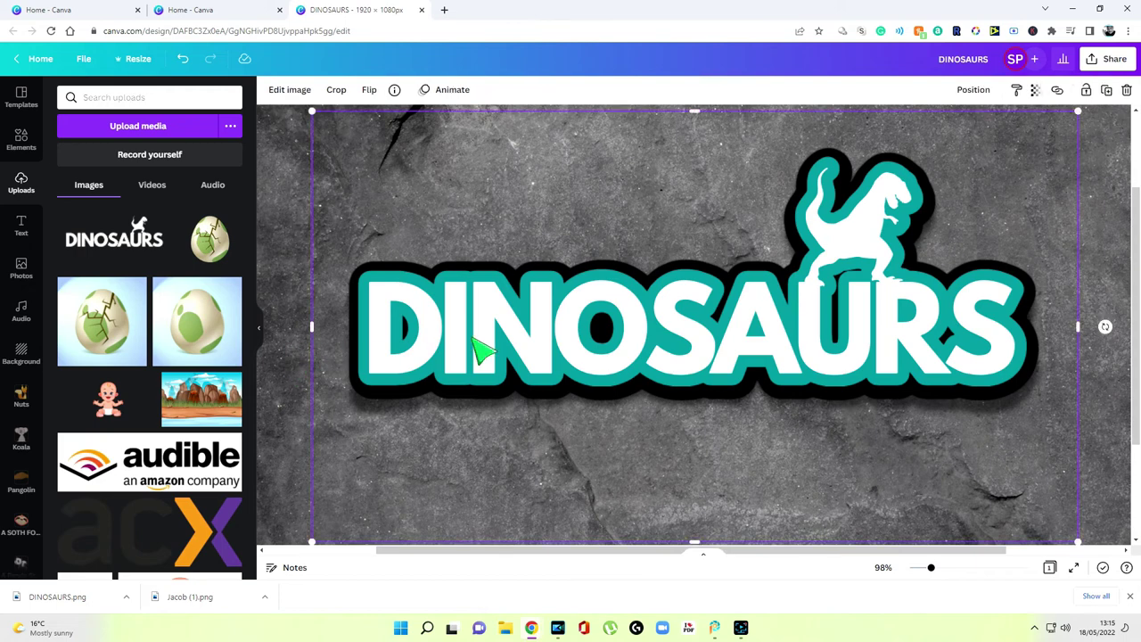
# Give the top DINOSAURS layer a Drop shadow
pyautogui.click(294, 91)
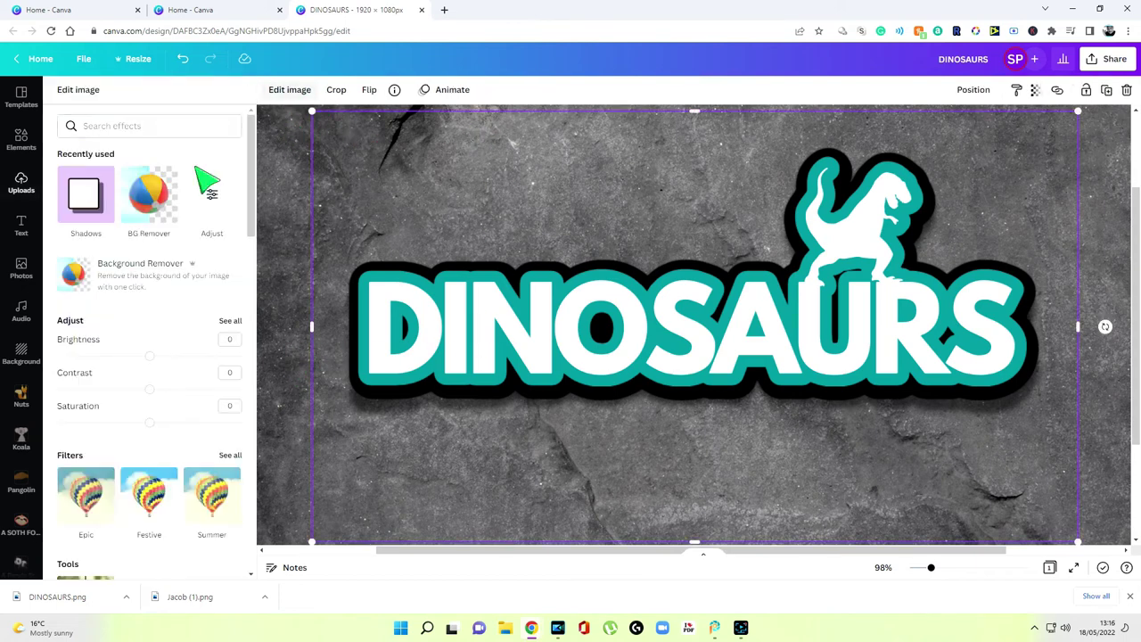
pyautogui.click(99, 210)
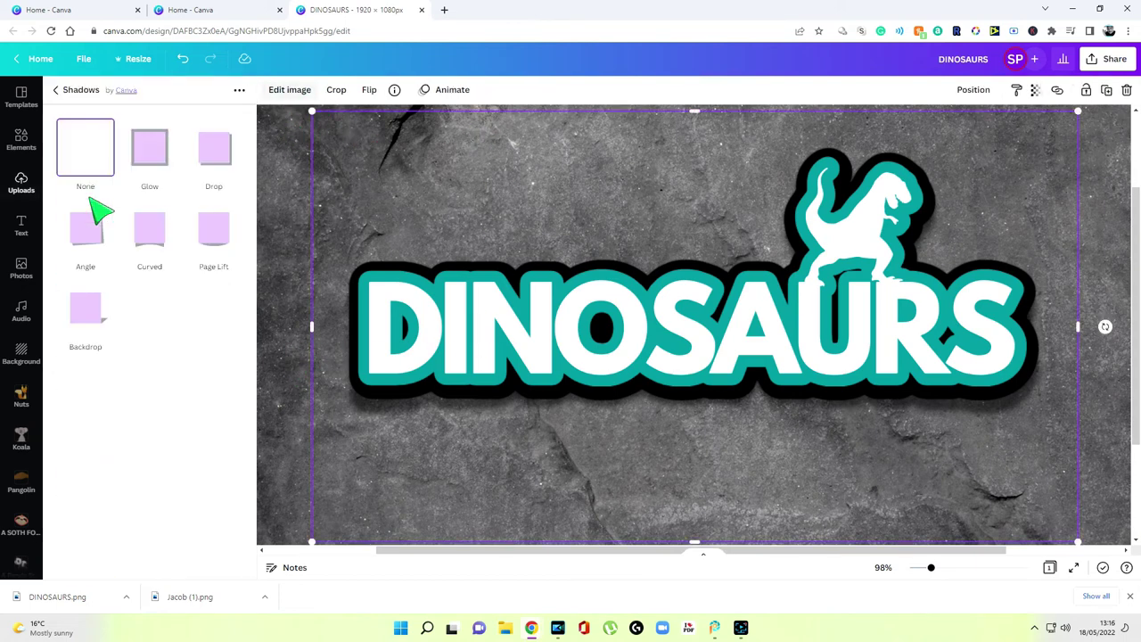
pyautogui.click(230, 163)
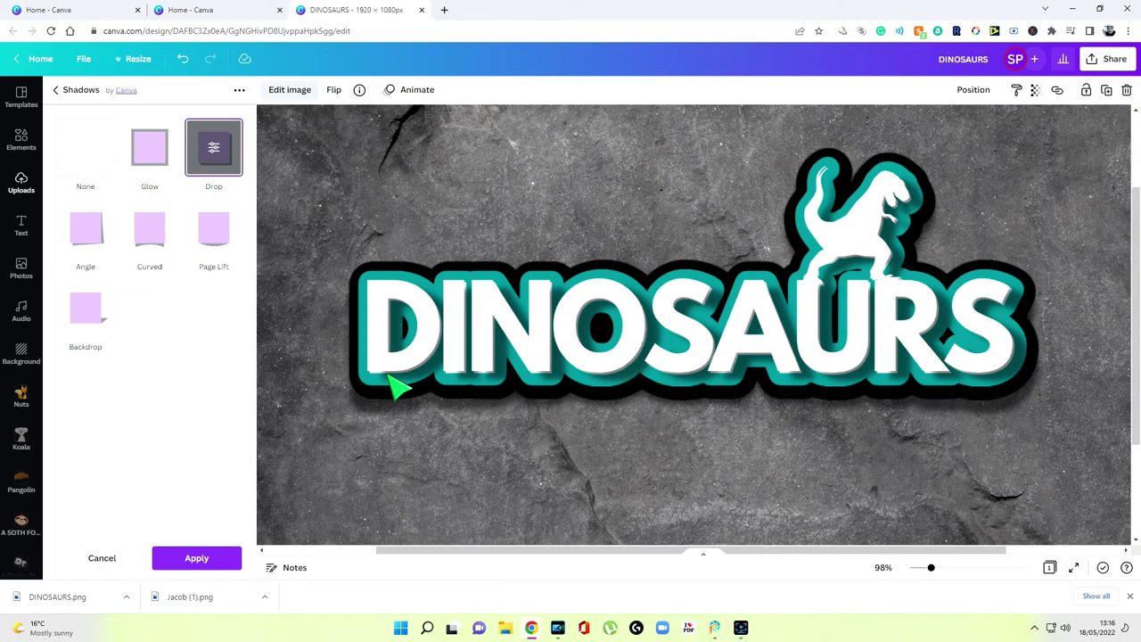
pyautogui.moveTo(936, 572); pyautogui.dragTo(924, 575)
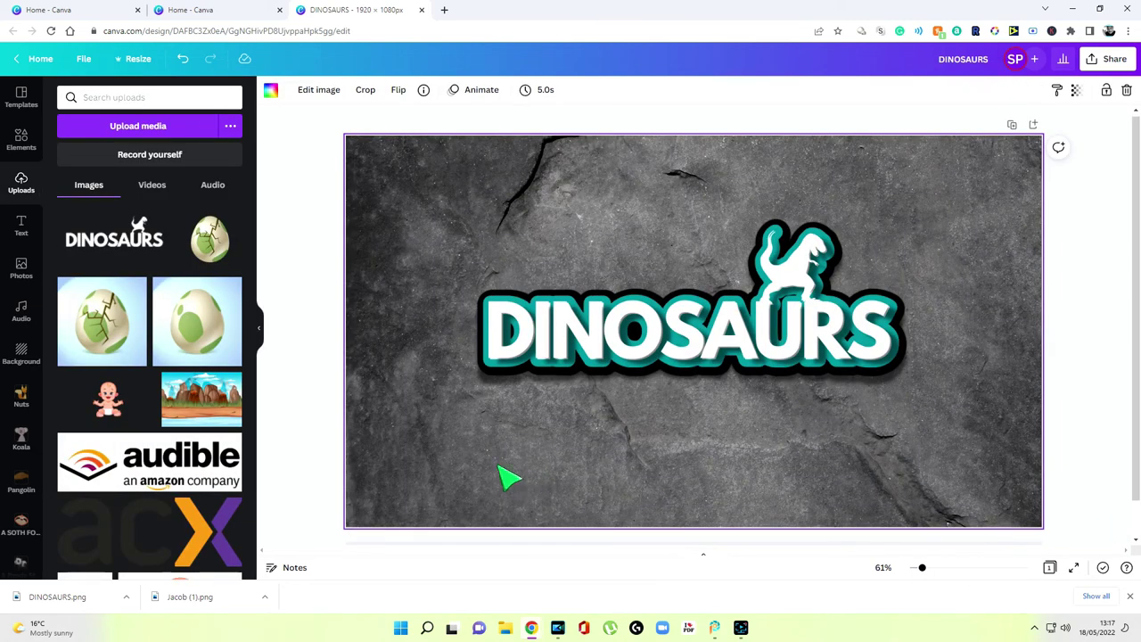
# Select all logo layers together, scale them down, and move them above and left of centre
pyautogui.moveTo(454, 462); pyautogui.dragTo(961, 214)
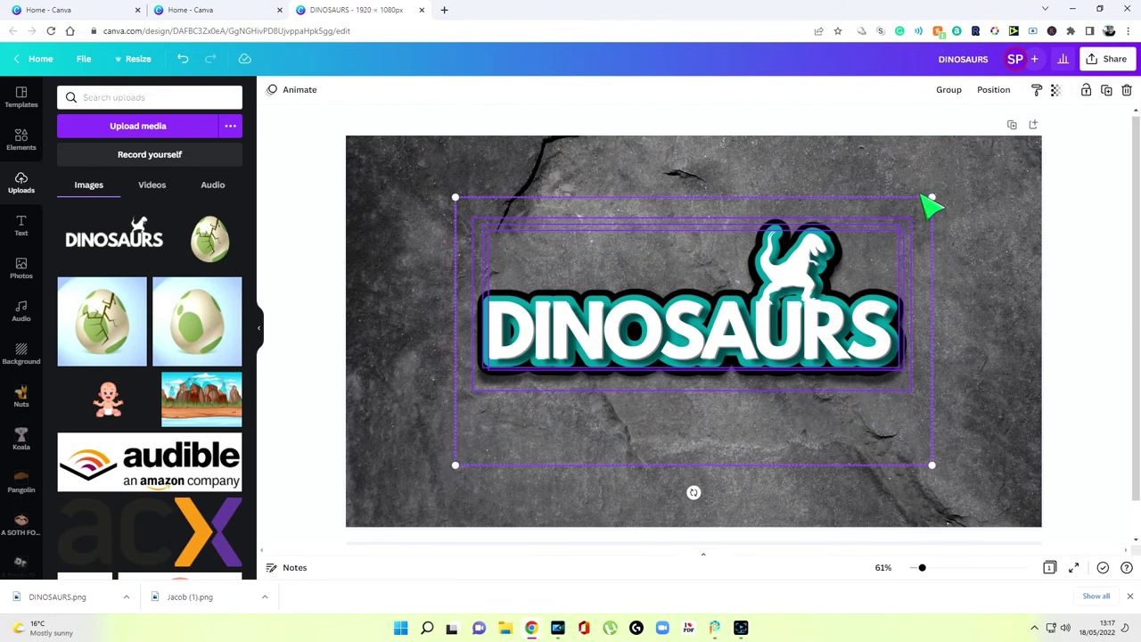
pyautogui.rightClick(745, 424)
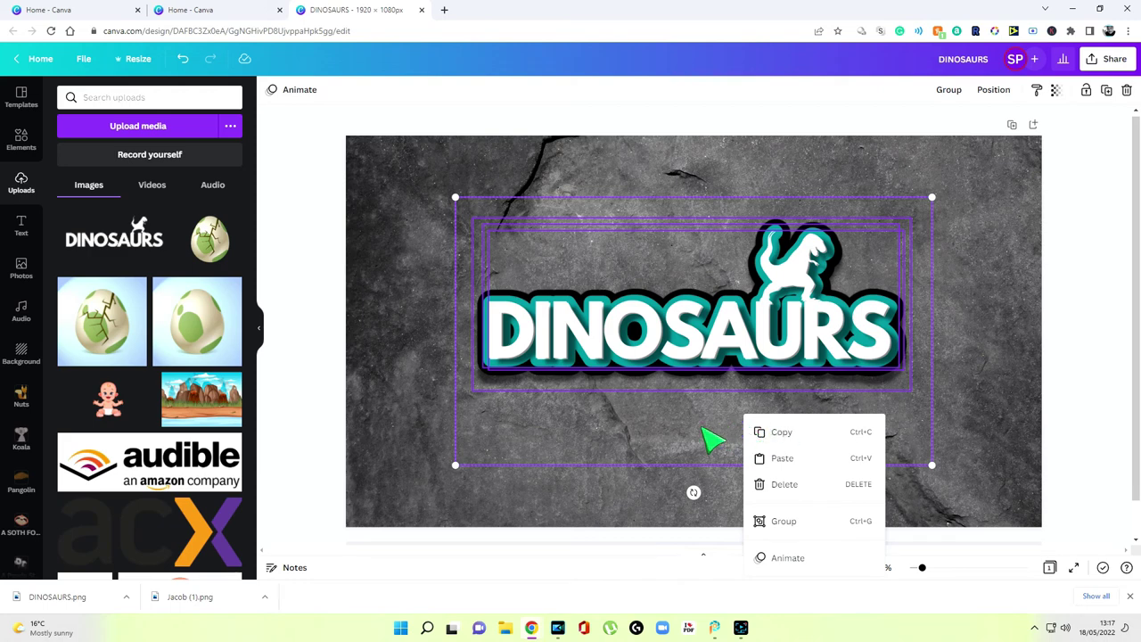
pyautogui.click(703, 428)
pyautogui.moveTo(702, 429)
pyautogui.mouseDown()
pyautogui.moveTo(716, 434)
pyautogui.moveTo(733, 392)
pyautogui.moveTo(634, 384)
pyautogui.moveTo(699, 438)
pyautogui.mouseUp()
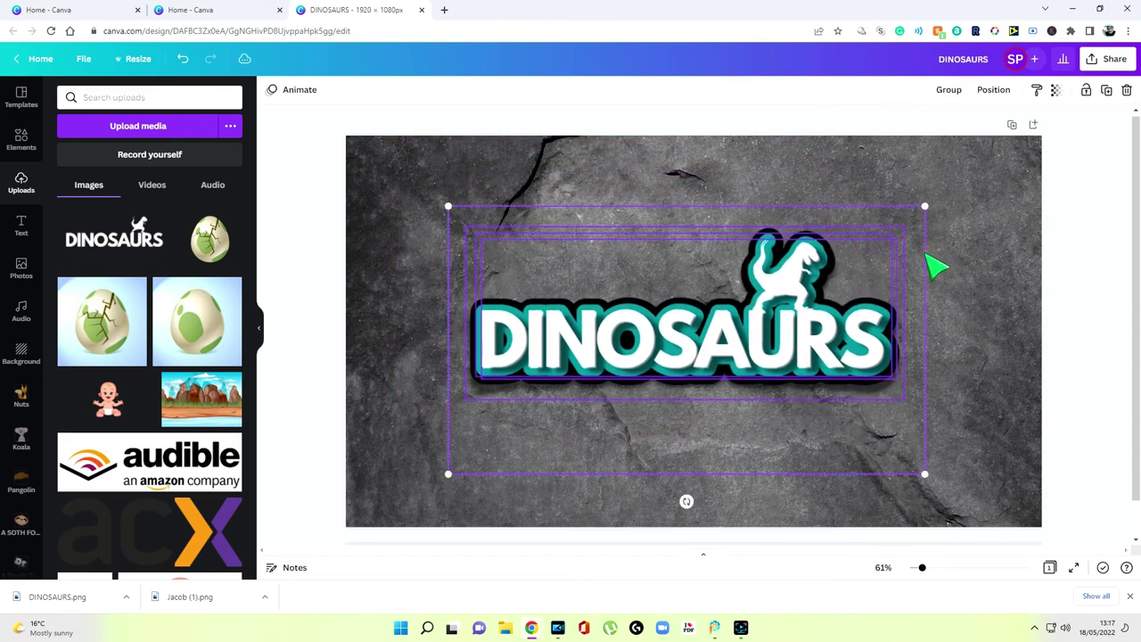
pyautogui.moveTo(924, 206); pyautogui.dragTo(799, 426)
pyautogui.moveTo(649, 412); pyautogui.dragTo(934, 245)
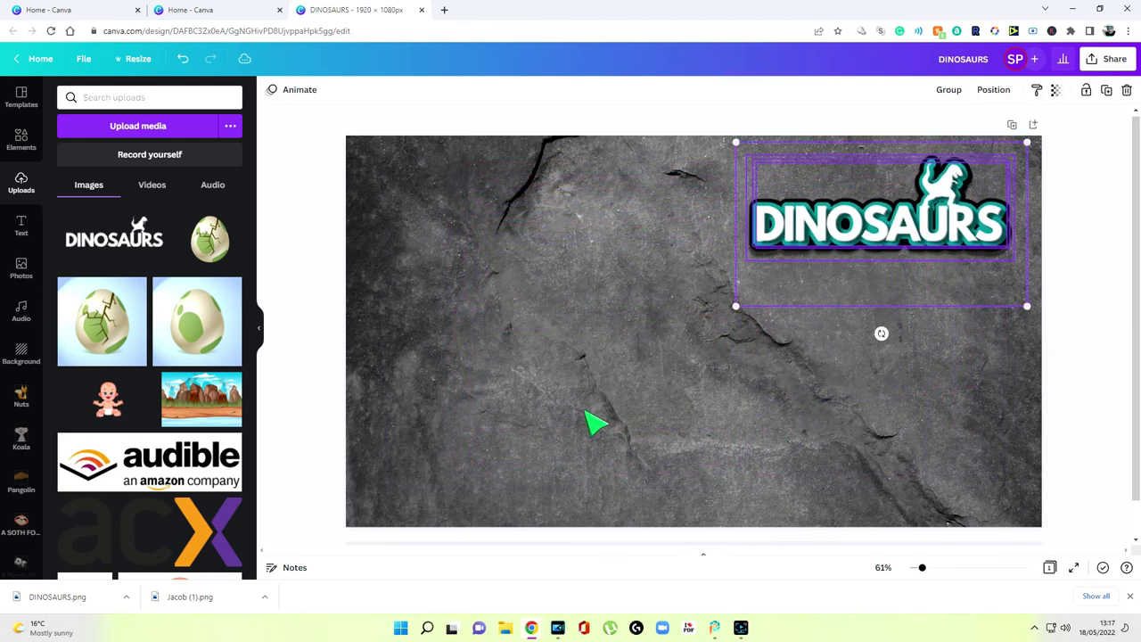
pyautogui.moveTo(718, 327); pyautogui.dragTo(697, 328)
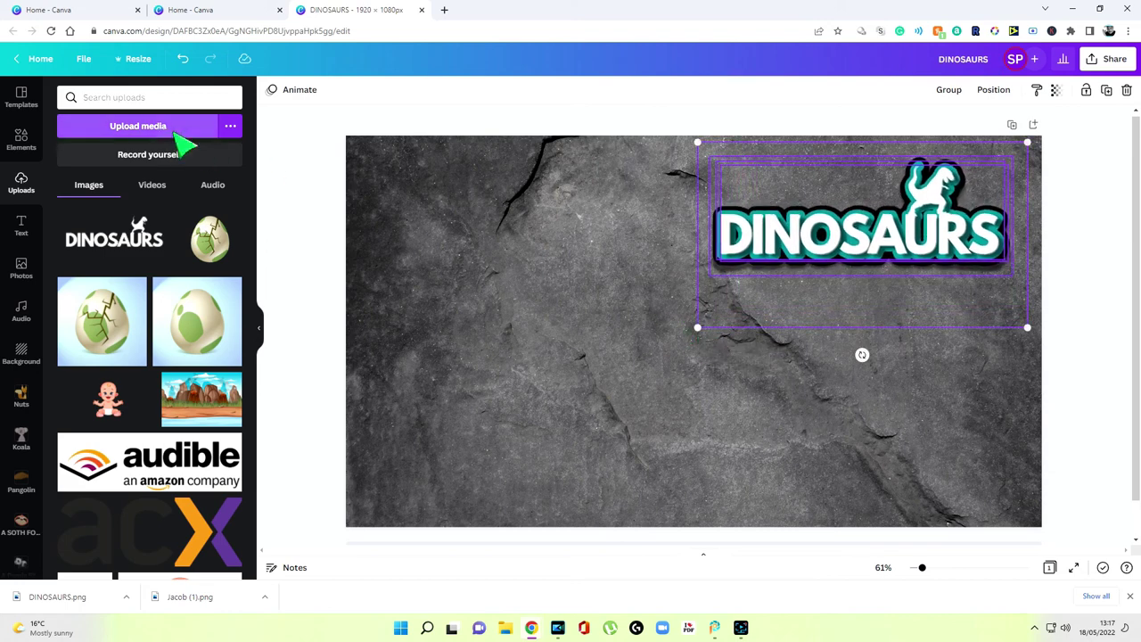
pyautogui.moveTo(903, 254); pyautogui.dragTo(685, 308)
pyautogui.click(682, 441)
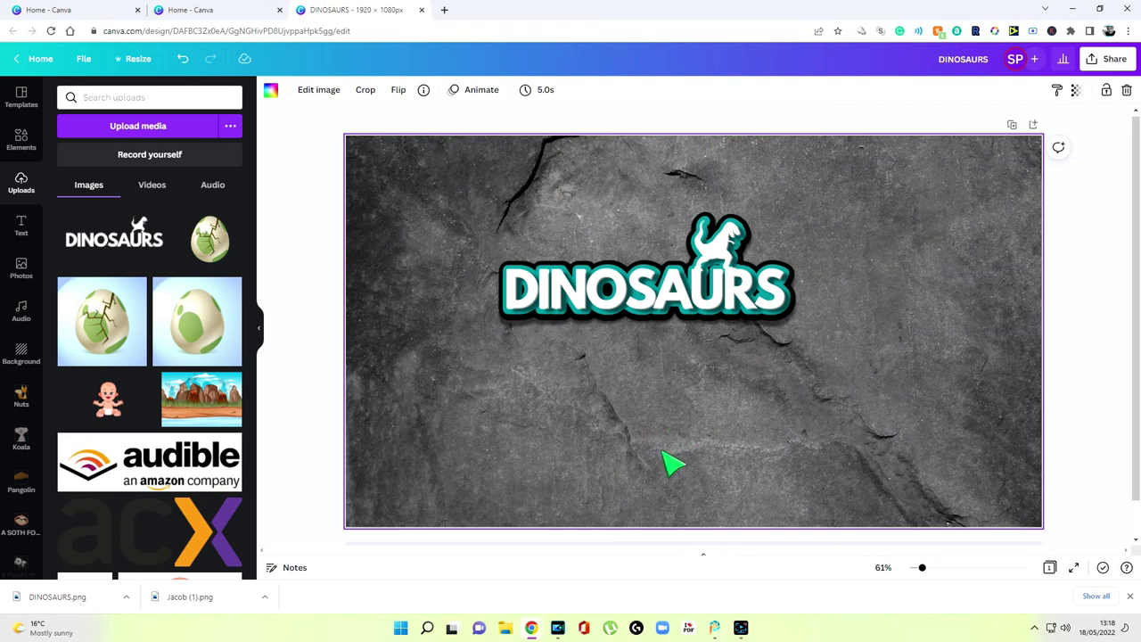
# Delete the rock background, then enlarge all the DINOSAURS logo layers together and centre them horizontally
pyautogui.press('Delete')
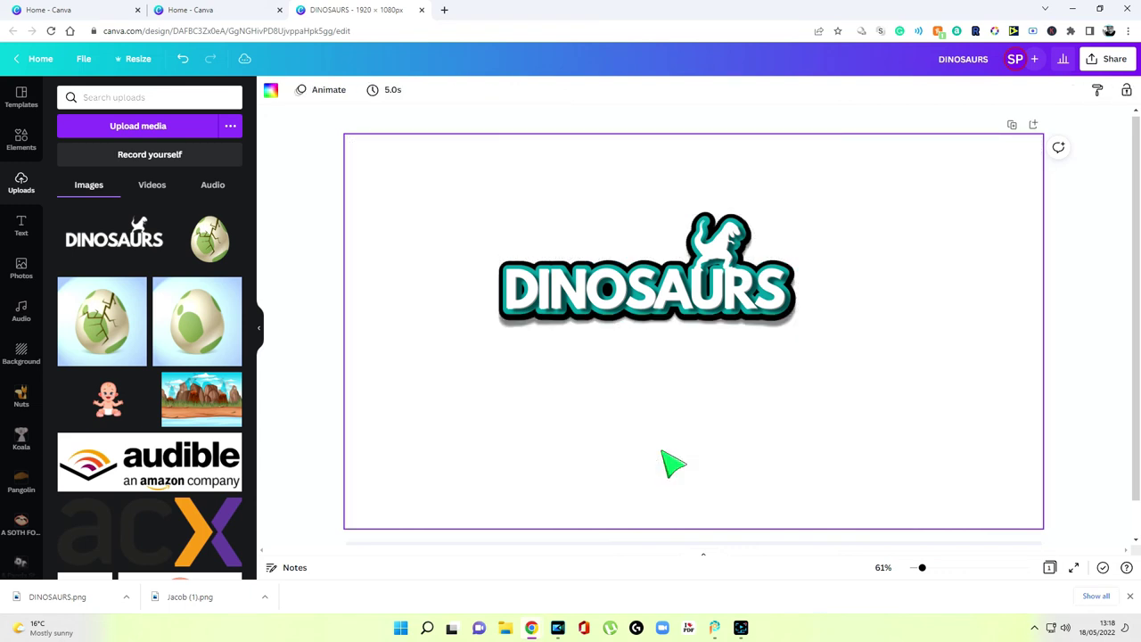
pyautogui.moveTo(546, 419); pyautogui.dragTo(892, 191)
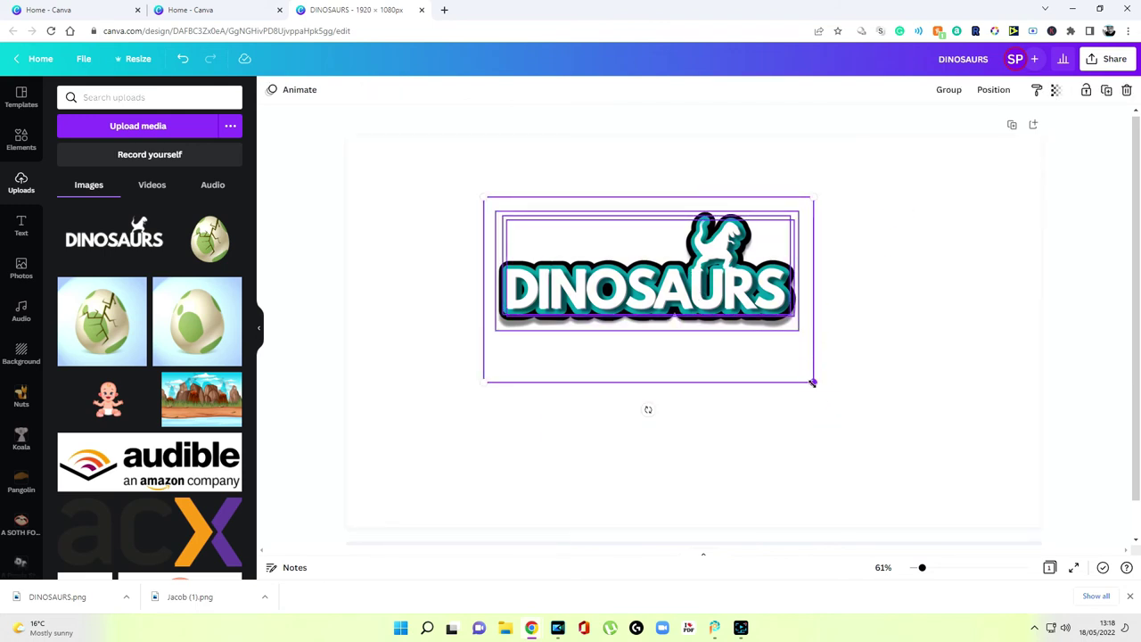
pyautogui.moveTo(812, 382); pyautogui.dragTo(933, 479)
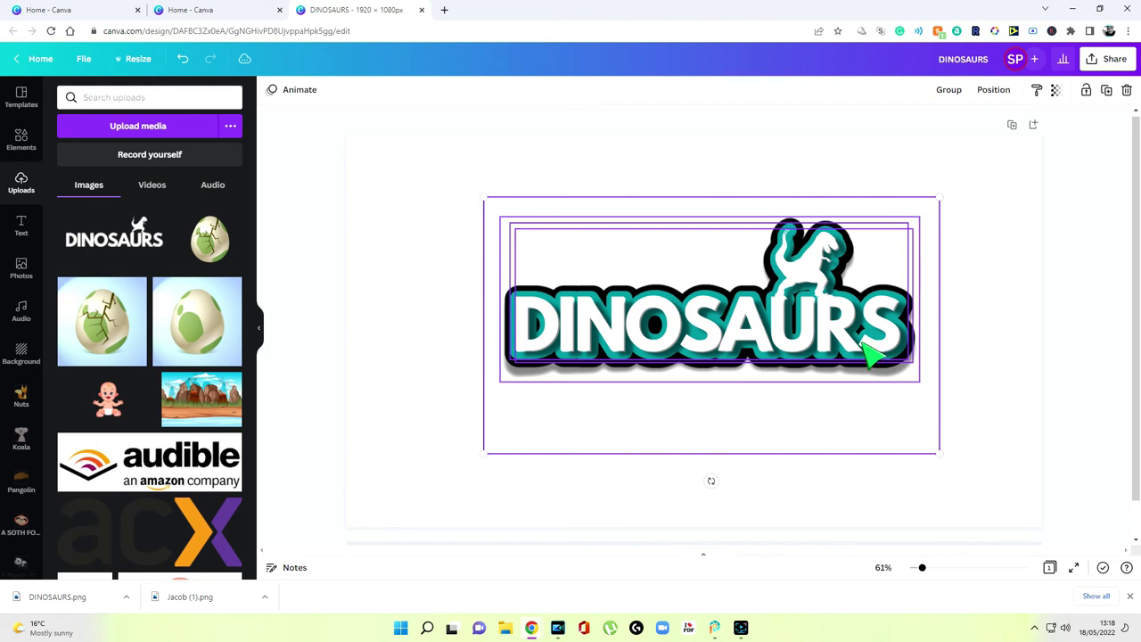
pyautogui.moveTo(870, 355); pyautogui.dragTo(831, 339)
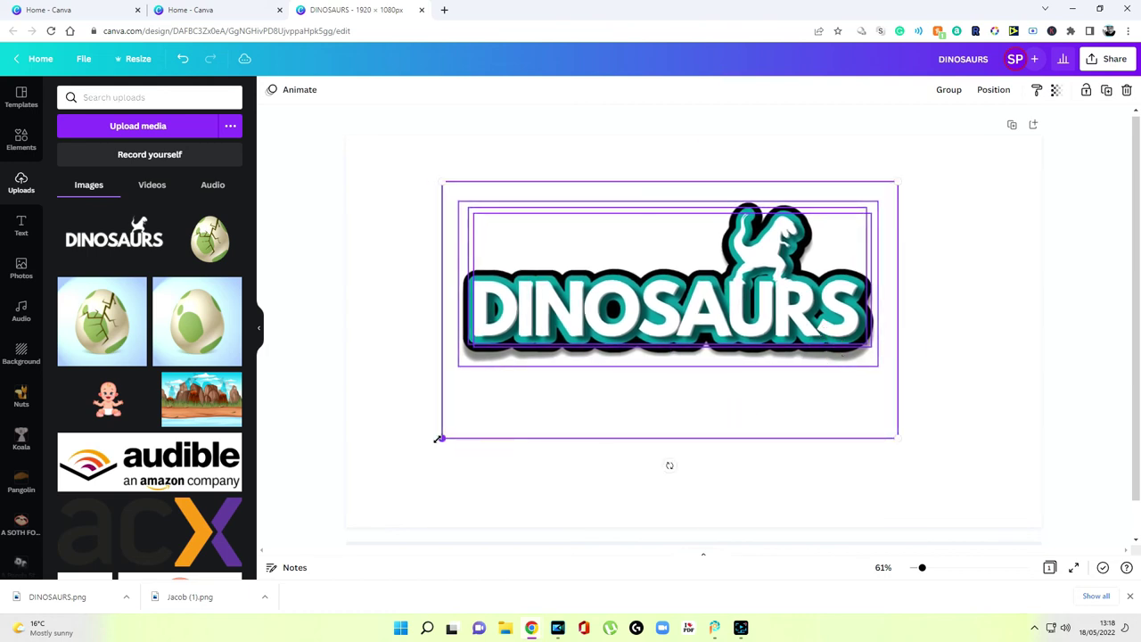
pyautogui.moveTo(438, 439); pyautogui.dragTo(354, 484)
pyautogui.moveTo(650, 357); pyautogui.dragTo(678, 352)
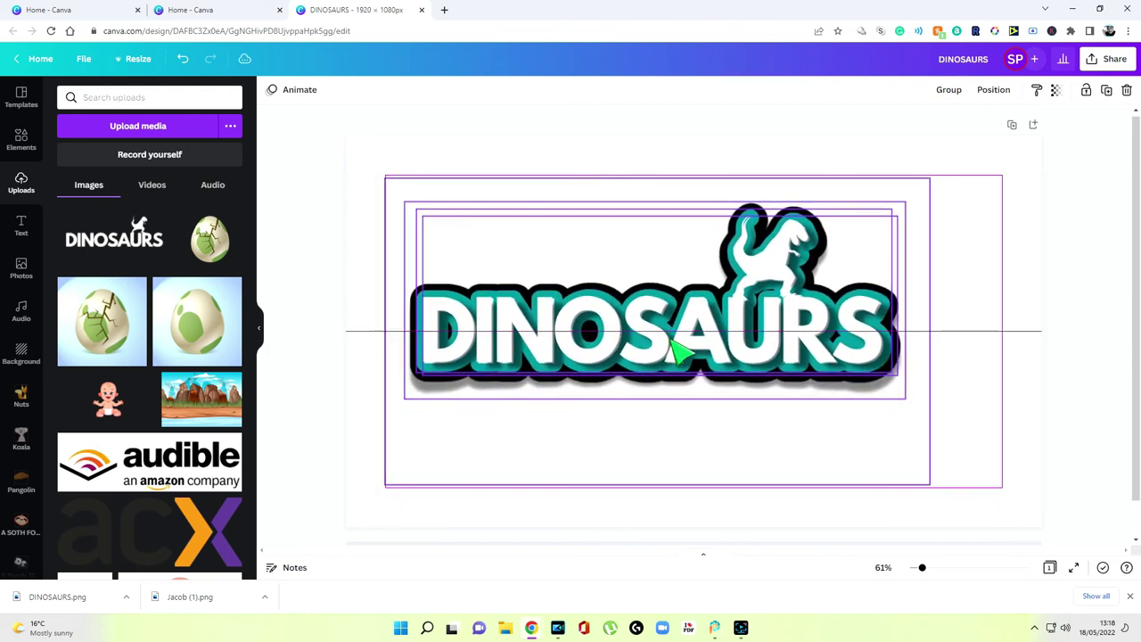